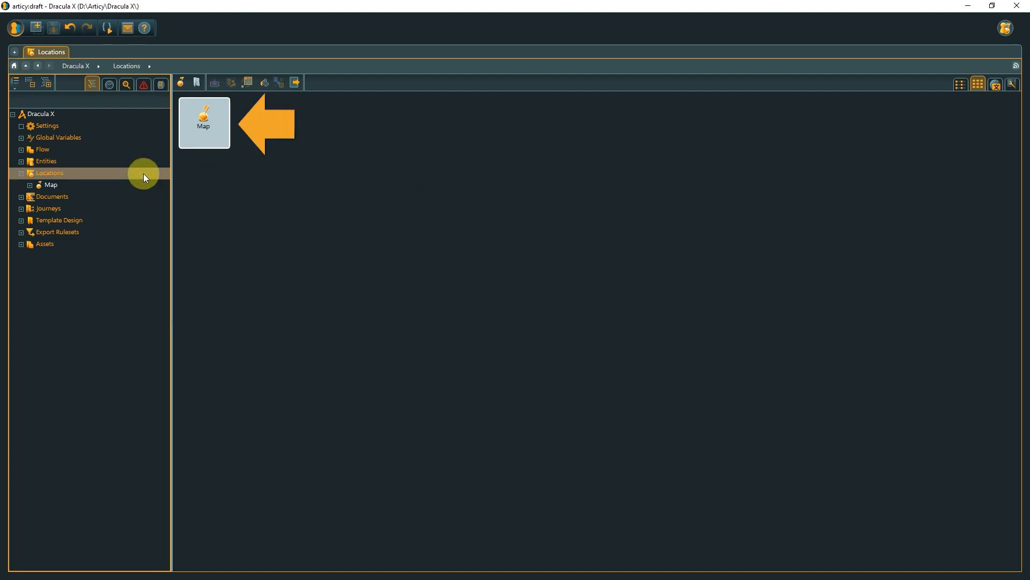
Step: Open the Map location, expand its element list, and hide and show the dracula_map background image
double_click(221, 138)
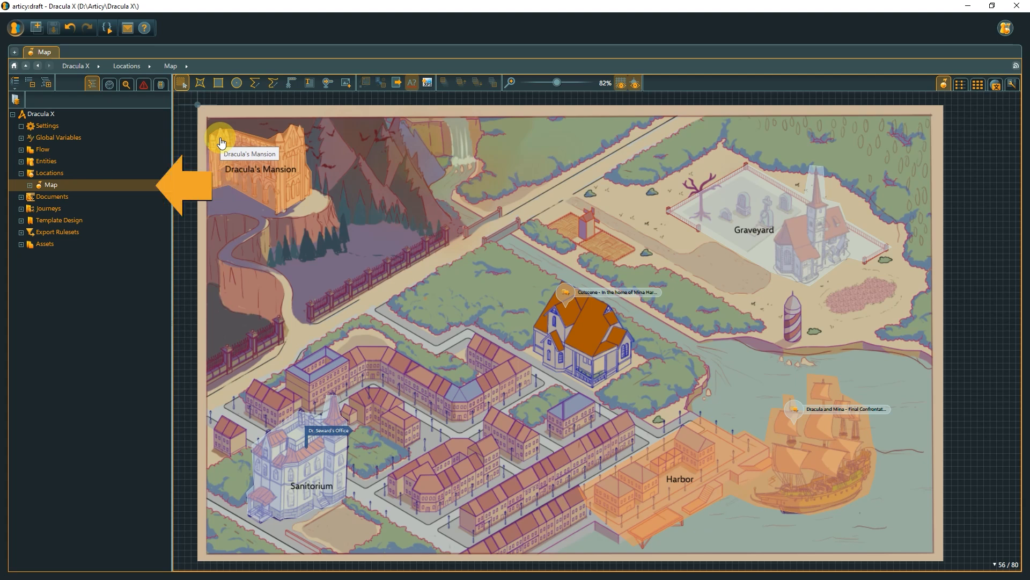
click(29, 185)
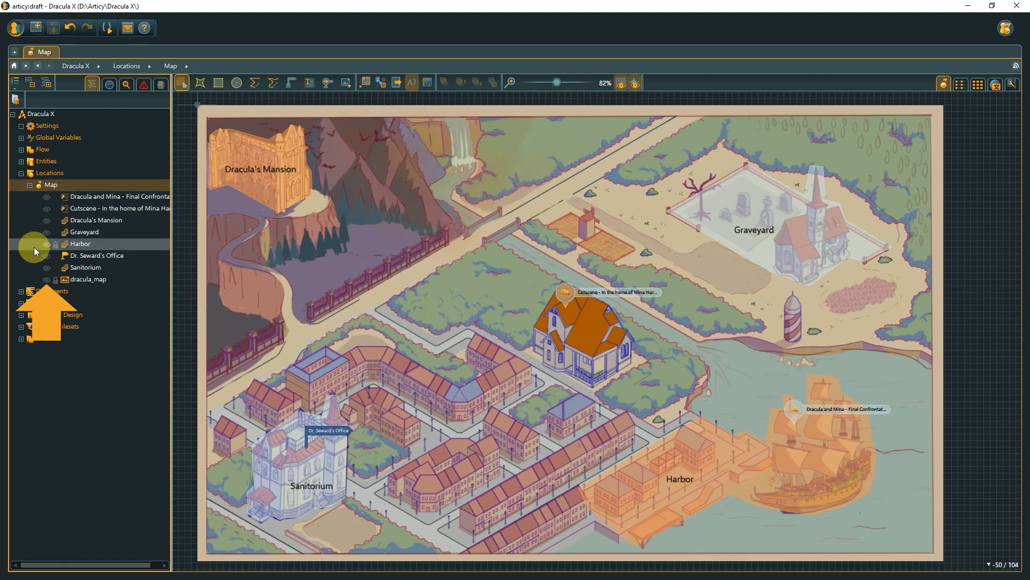
click(46, 279)
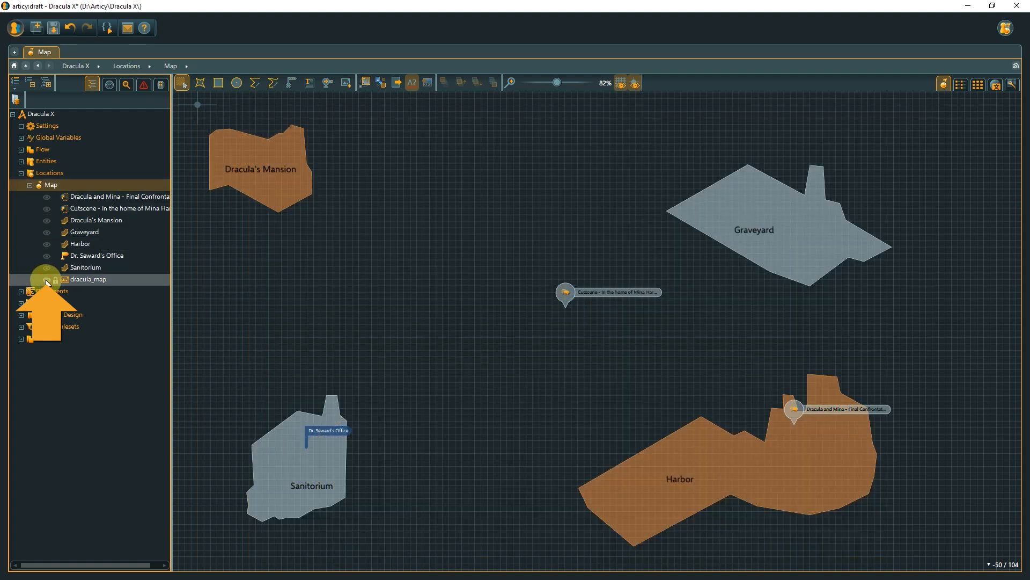
click(46, 279)
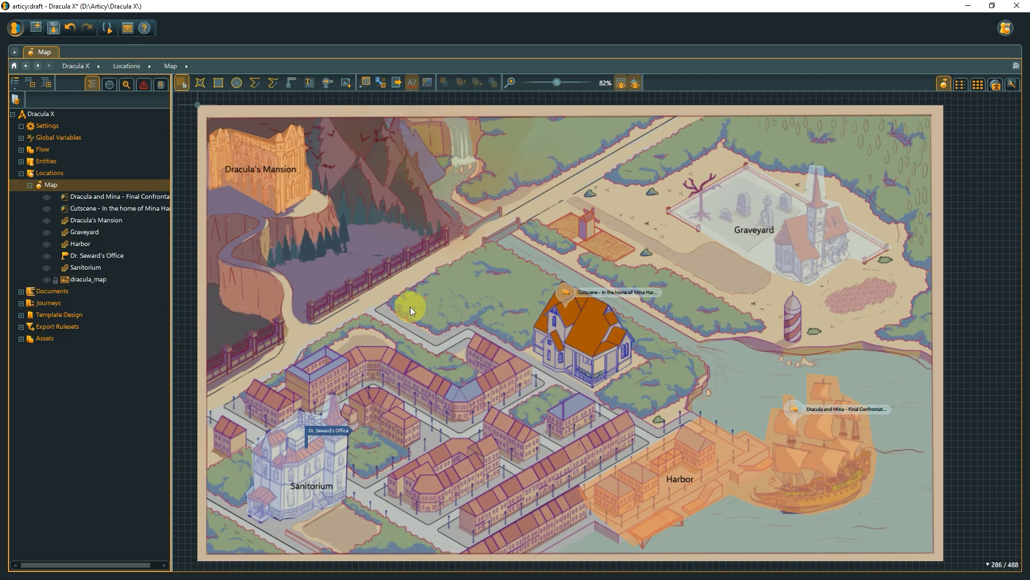
scroll(454, 318, up, 4)
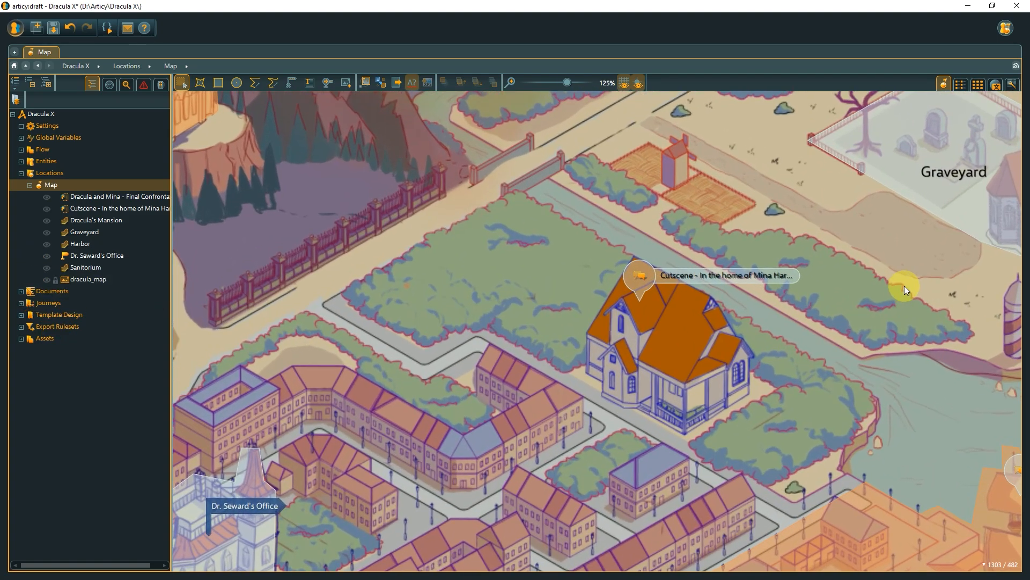
drag(904, 285, 889, 225)
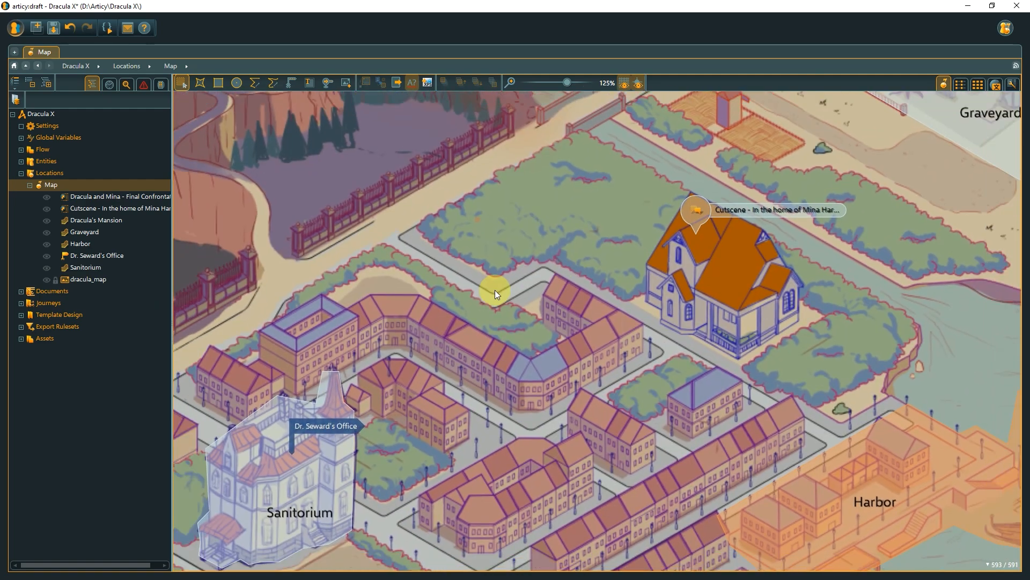
scroll(494, 290, down, 5)
drag(437, 209, 415, 242)
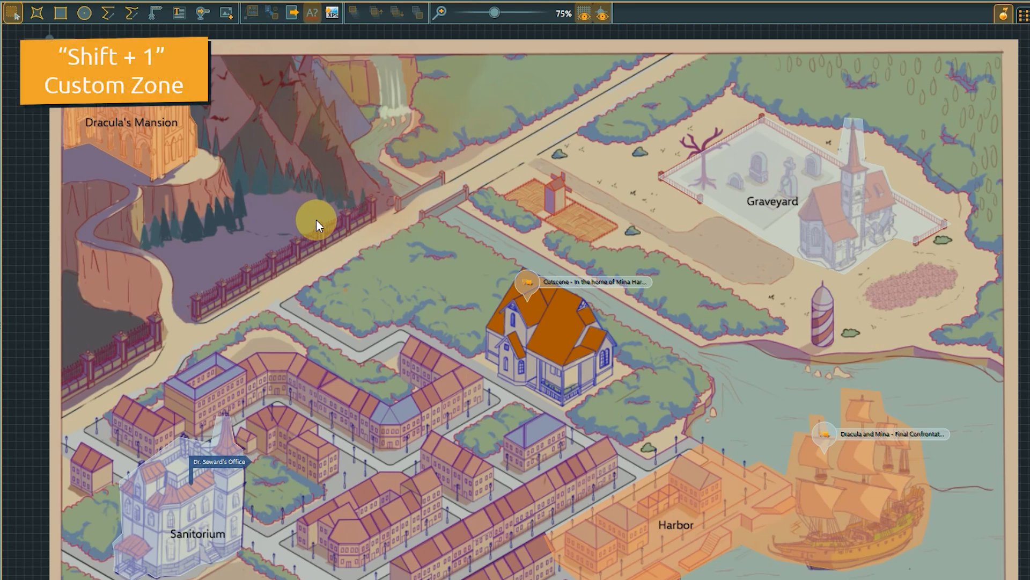
Step: Draw a custom zone tracing the outline of the large orange-roofed house at the centre of the map
click(38, 14)
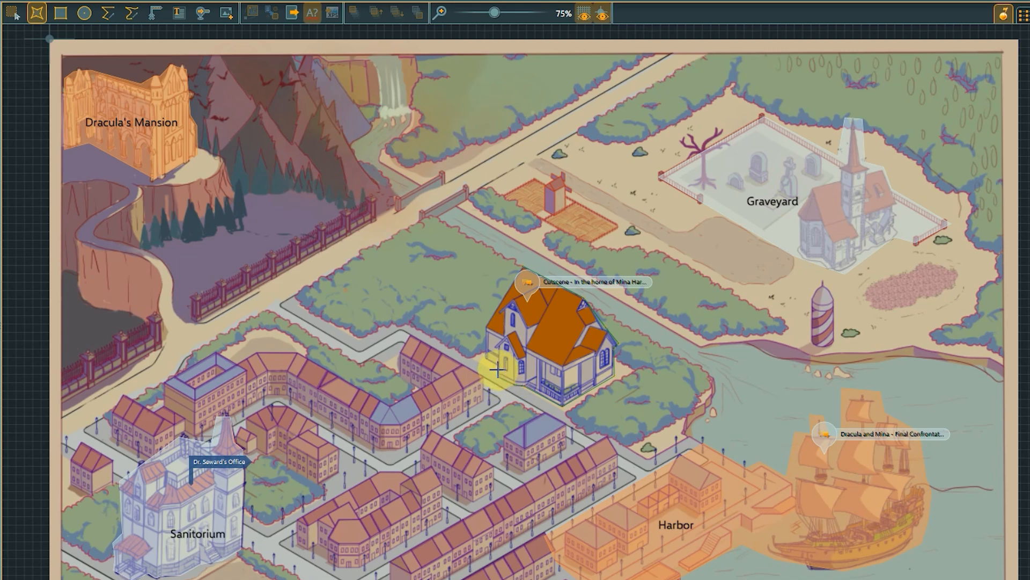
click(521, 265)
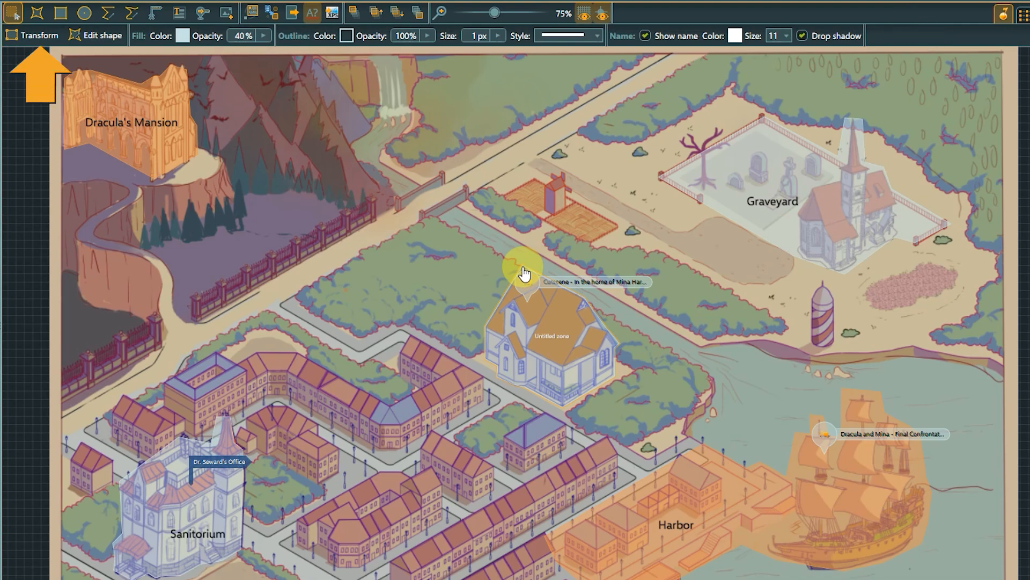
click(37, 34)
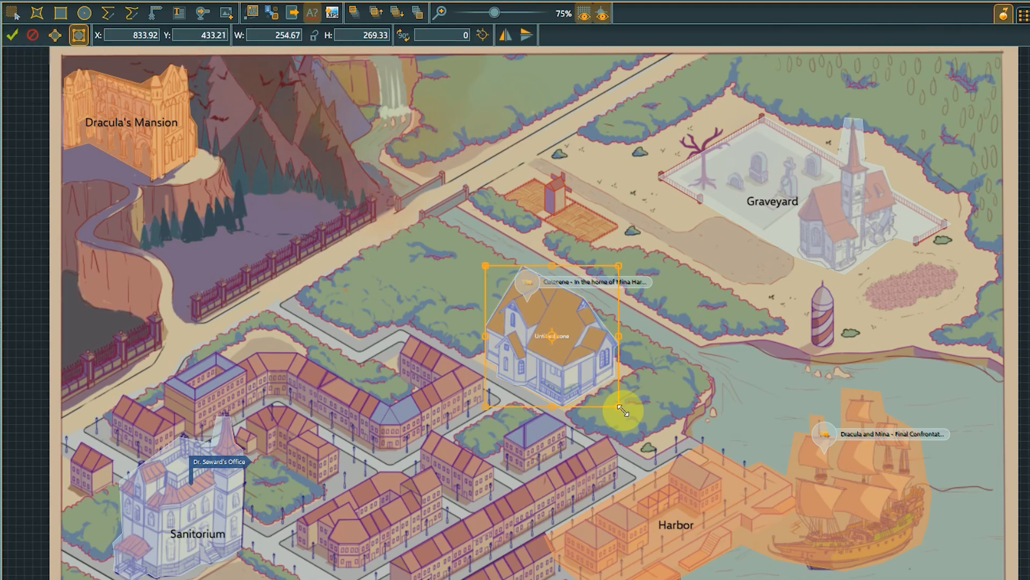
drag(624, 412, 643, 428)
click(31, 34)
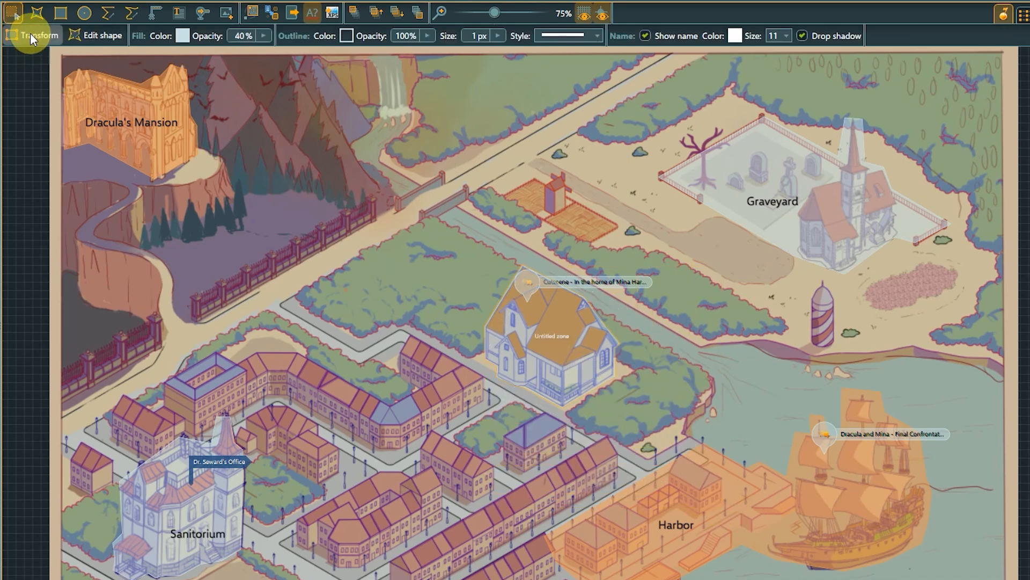
Step: Edit the house zone's shape, adding and moving points so its outline follows the right roof edge, and remove the extra point
scroll(501, 298, up, 3)
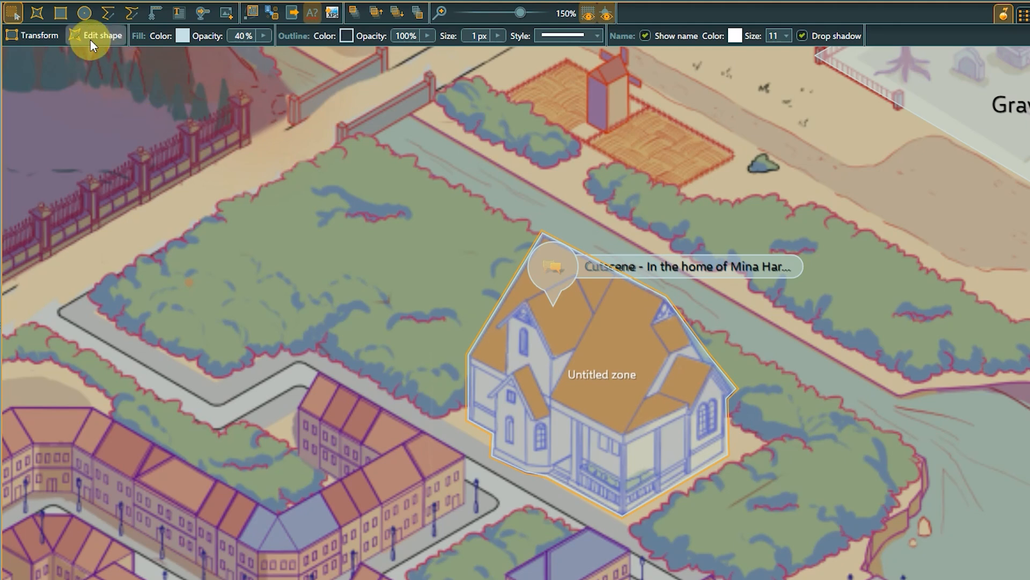
click(90, 39)
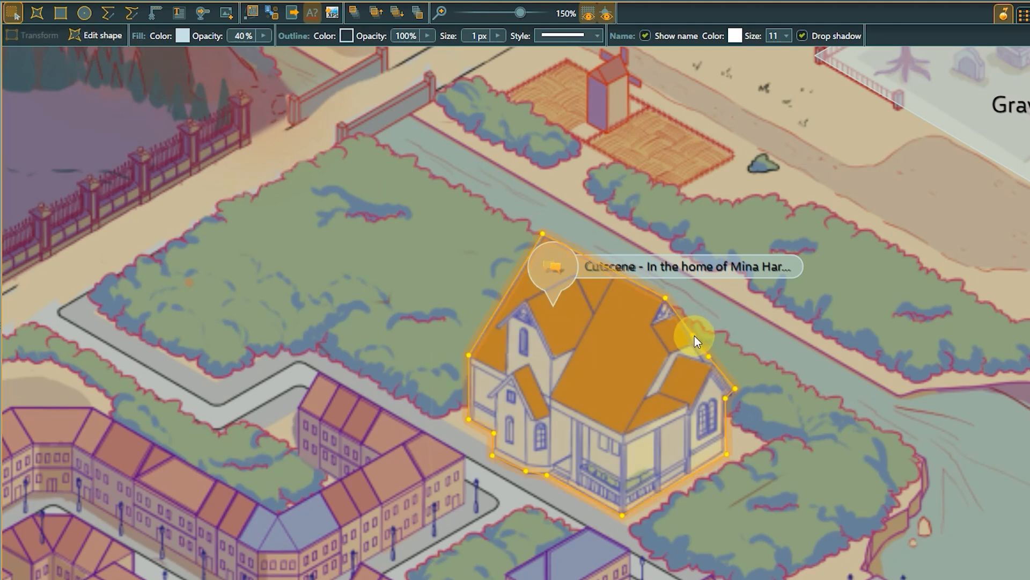
drag(693, 337, 702, 358)
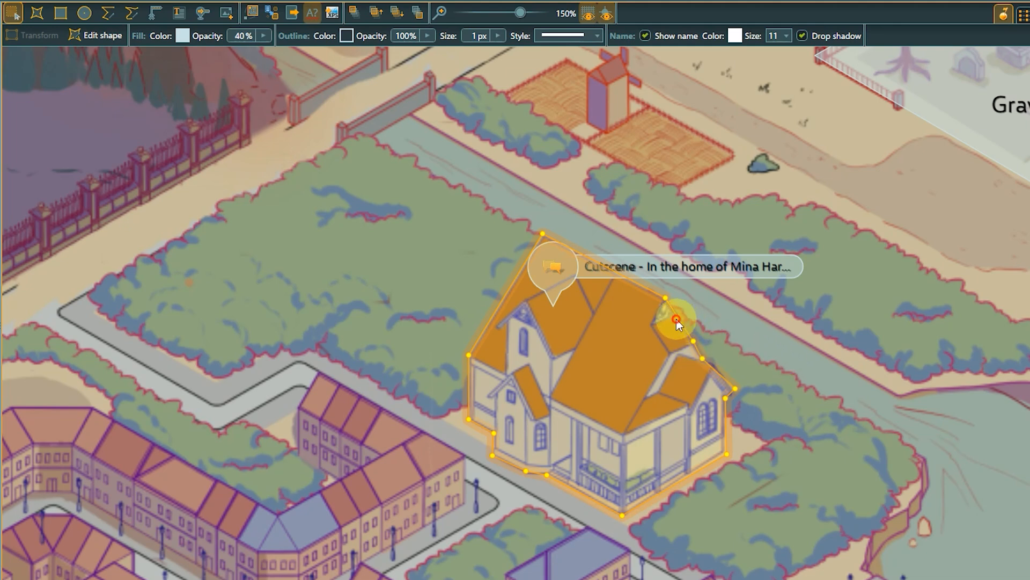
drag(677, 321, 693, 314)
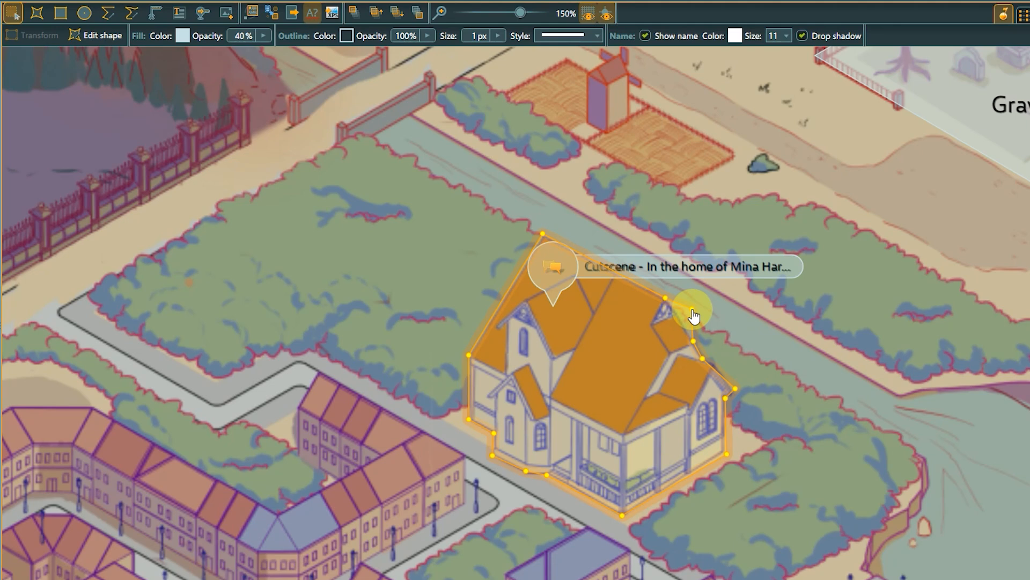
key(ctrl)
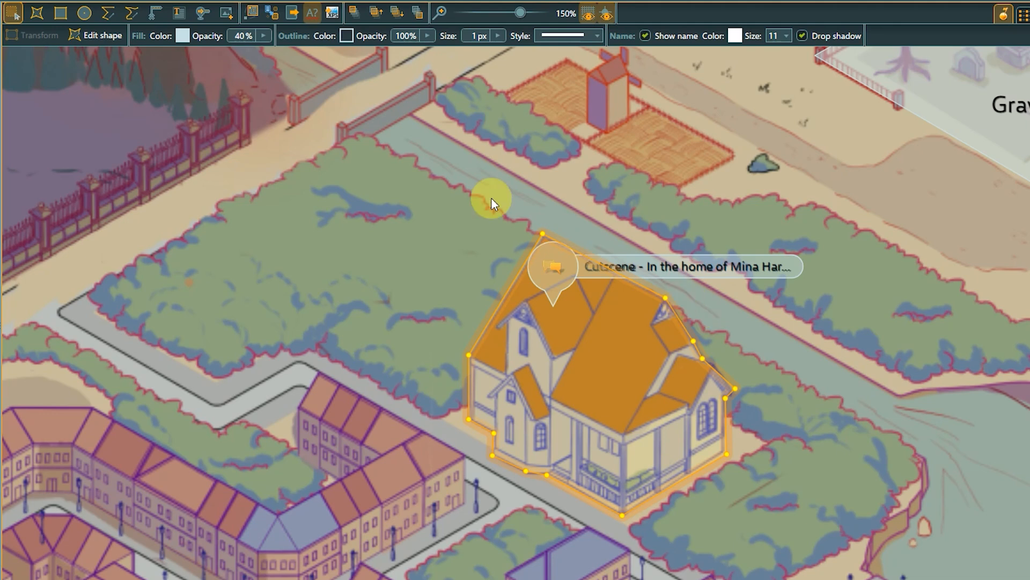
Step: Set the house zone's fill colour to orange #F79646 and its fill opacity to 50%
click(181, 36)
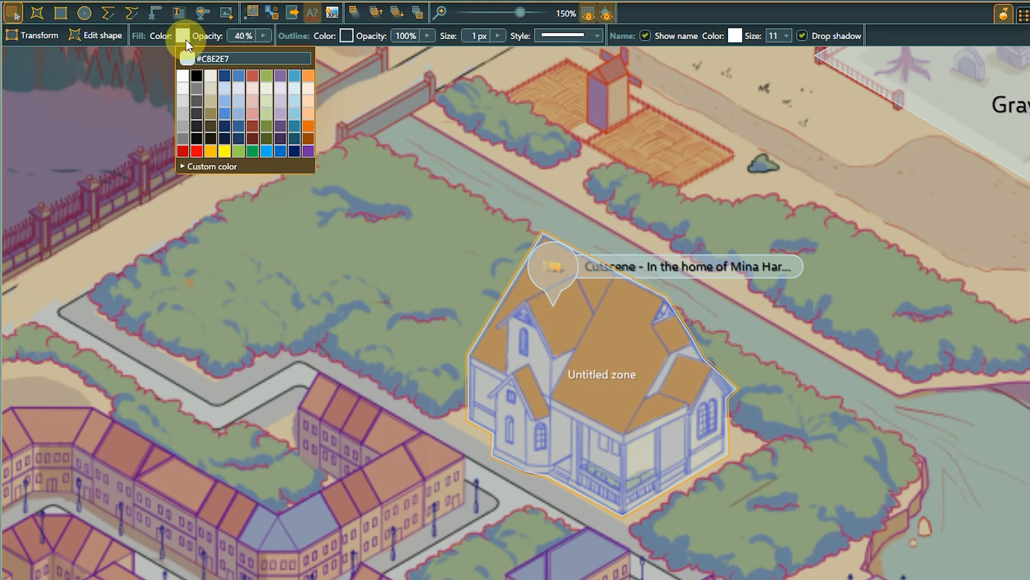
click(308, 79)
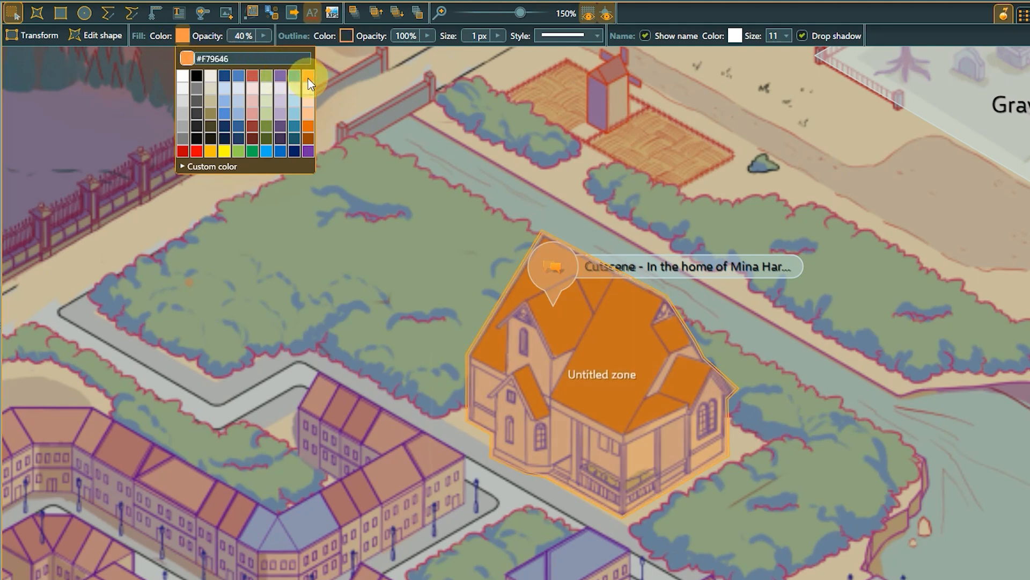
click(267, 36)
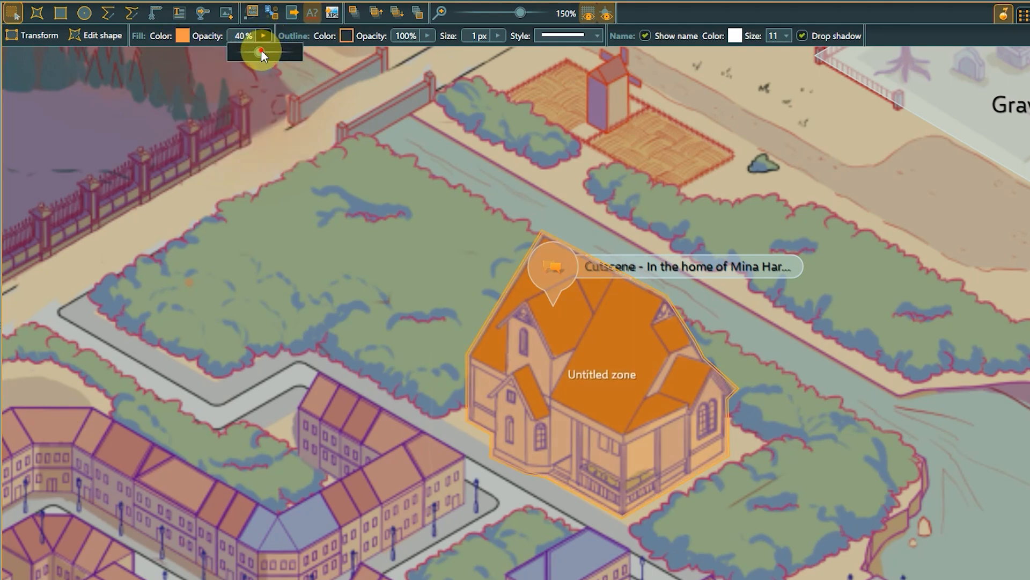
drag(261, 51, 268, 52)
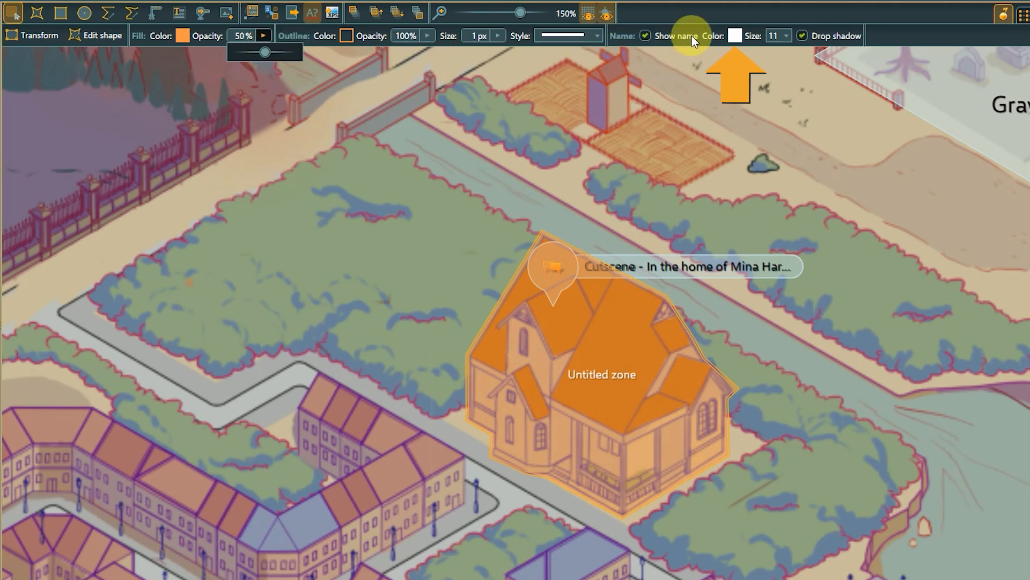
Step: Format the house zone's name label in black at size 22
click(734, 36)
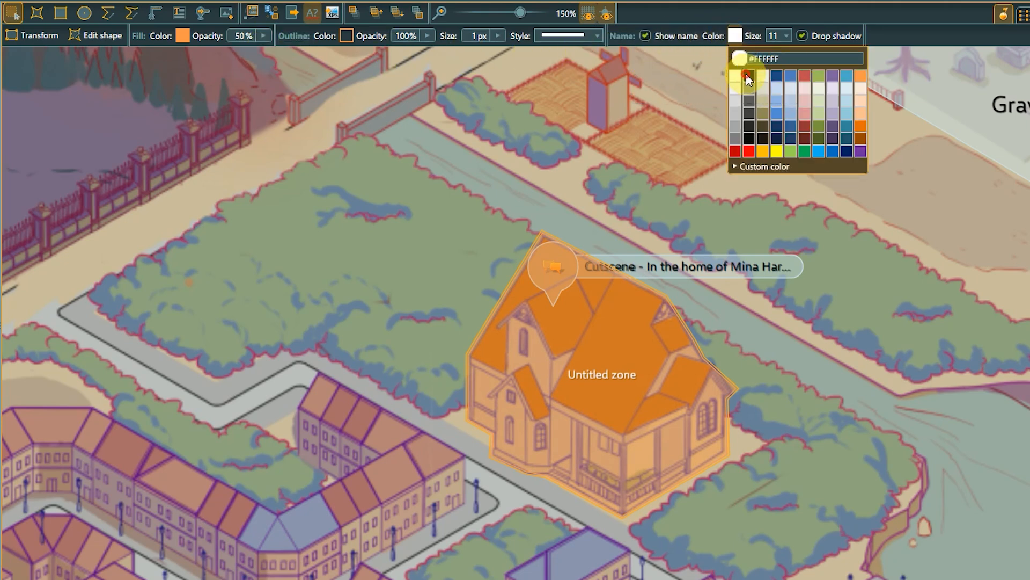
click(745, 79)
click(784, 36)
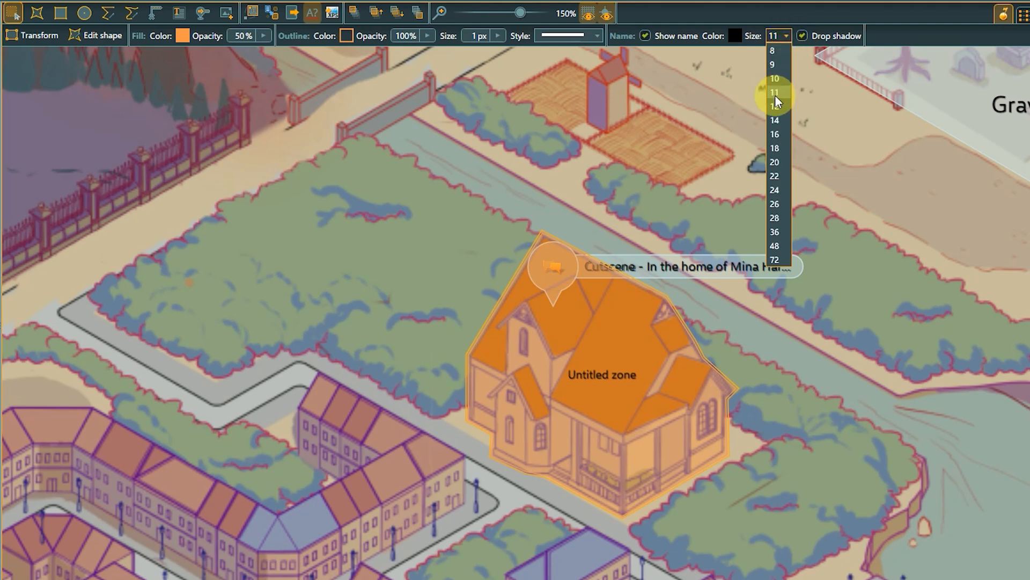
click(781, 173)
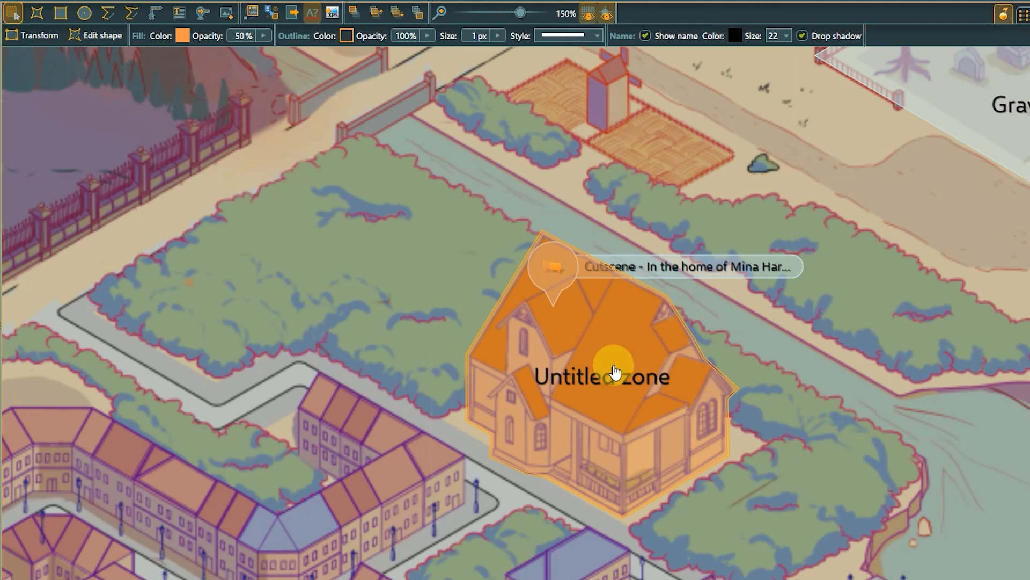
Step: Rename the house zone as "Mina's house"
double_click(607, 384)
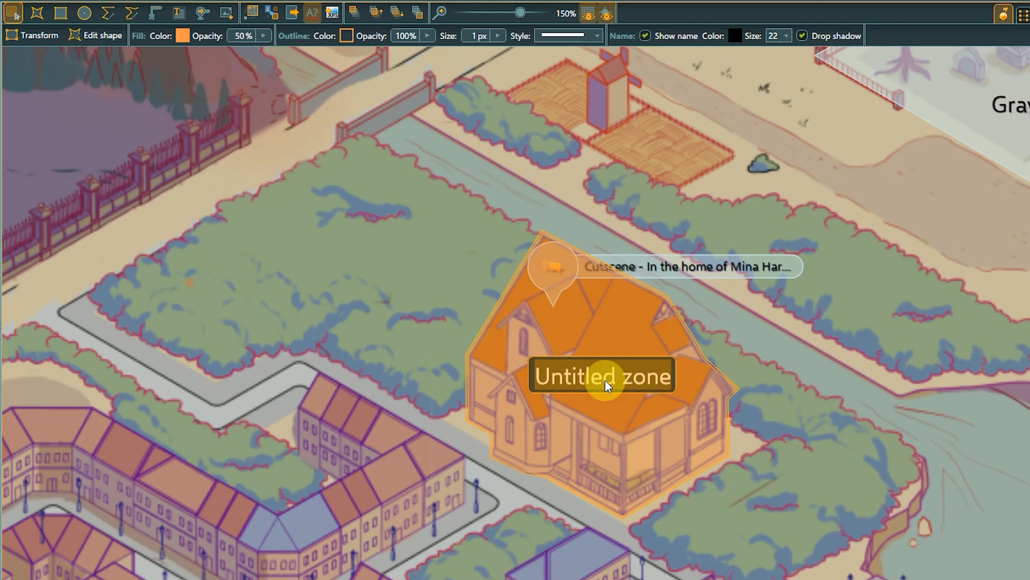
text(Mina's house)
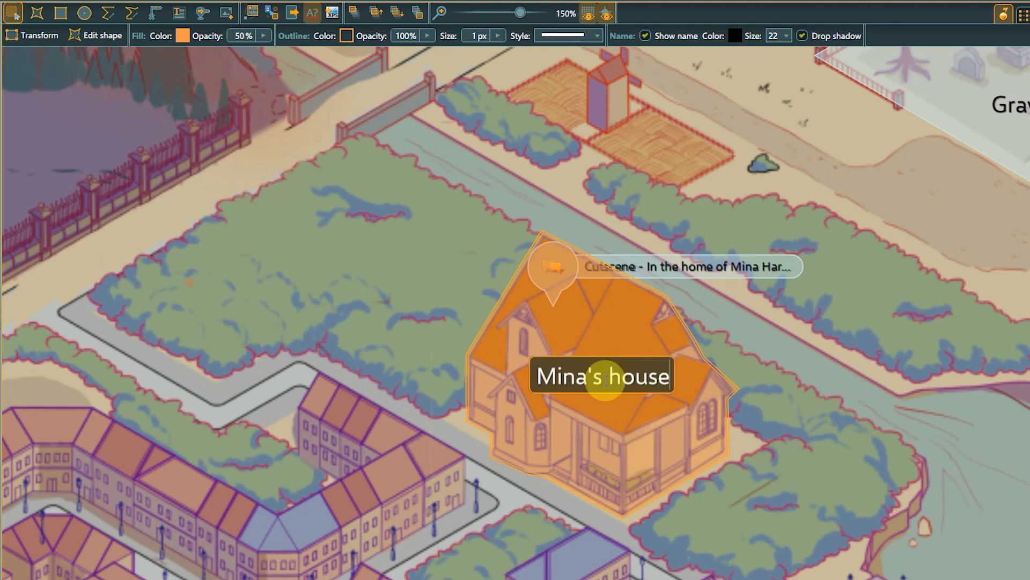
key(Return)
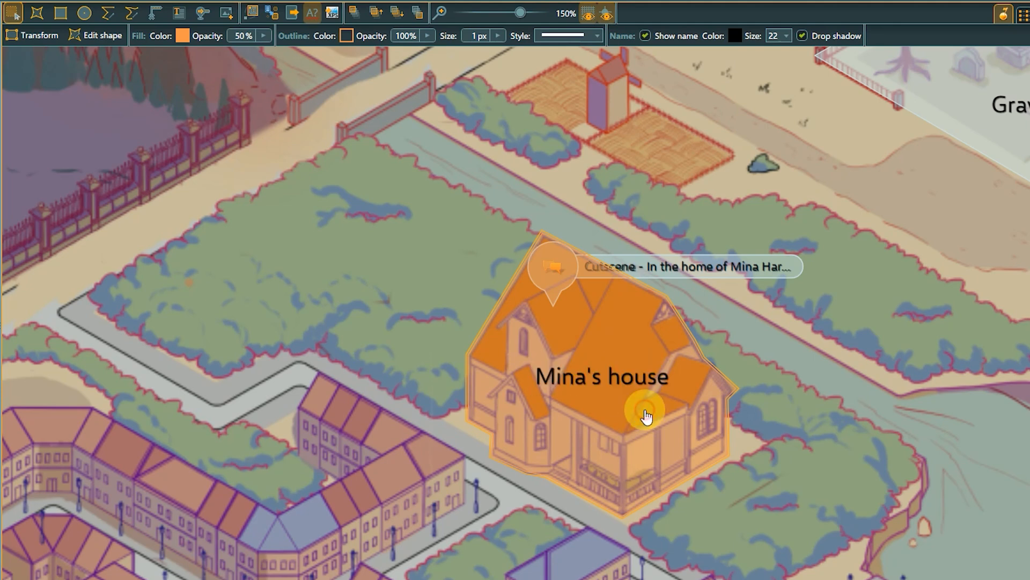
Step: Place a spot at the large tombstone inside the Graveyard zone
drag(818, 138, 432, 363)
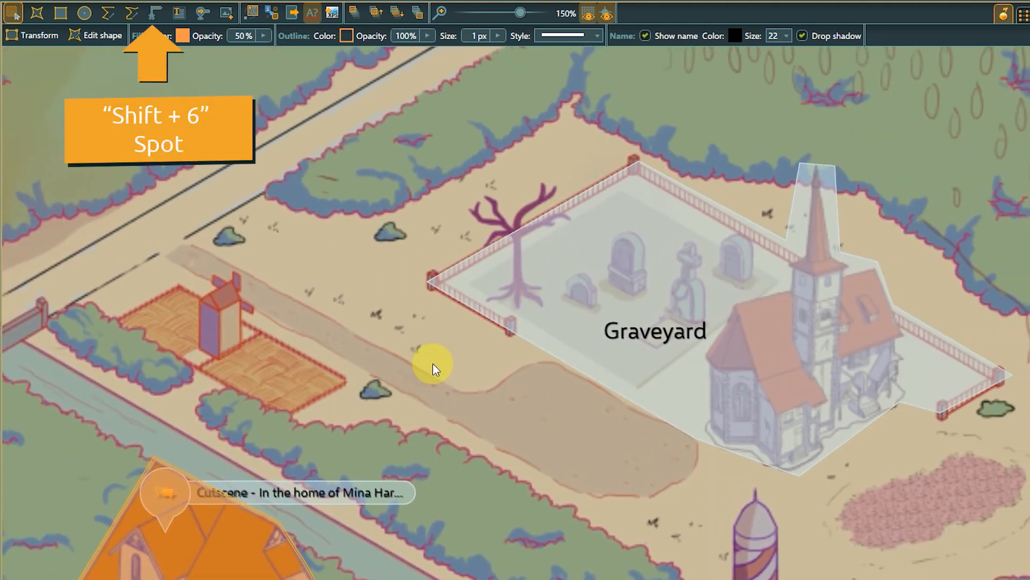
click(156, 12)
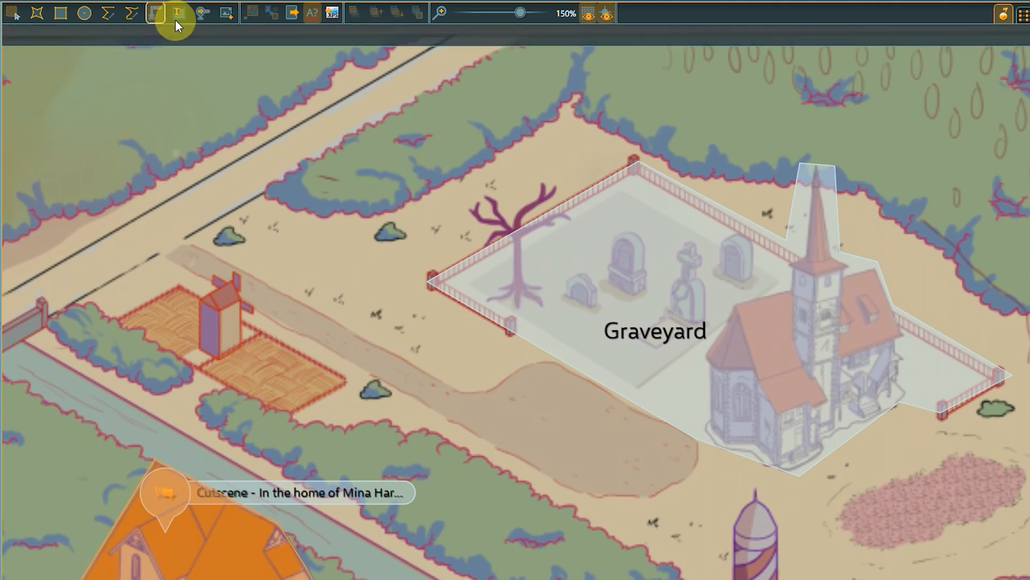
click(622, 239)
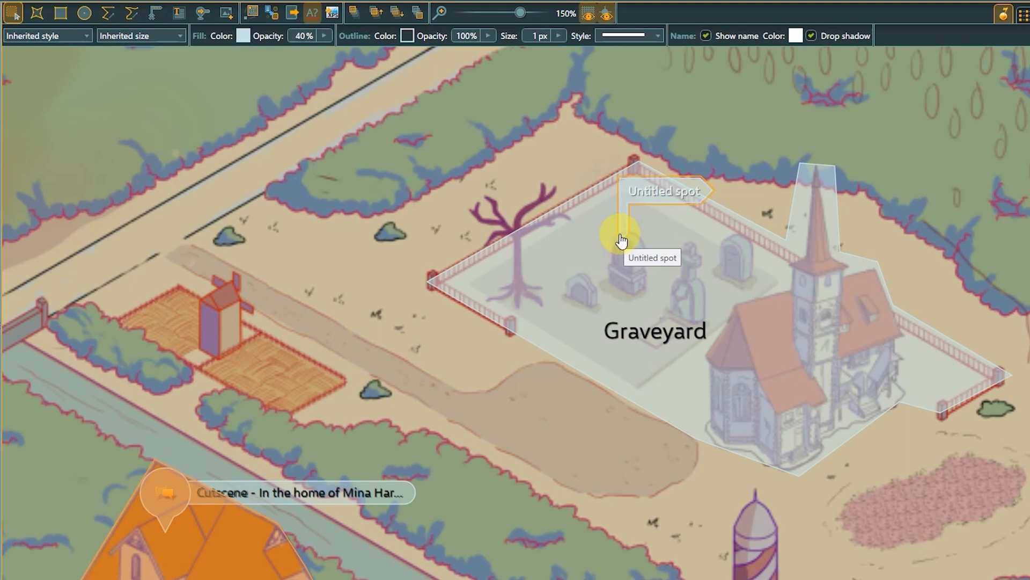
Step: Style the graveyard spot as a cross, with size Large and a dark blue fill
click(83, 36)
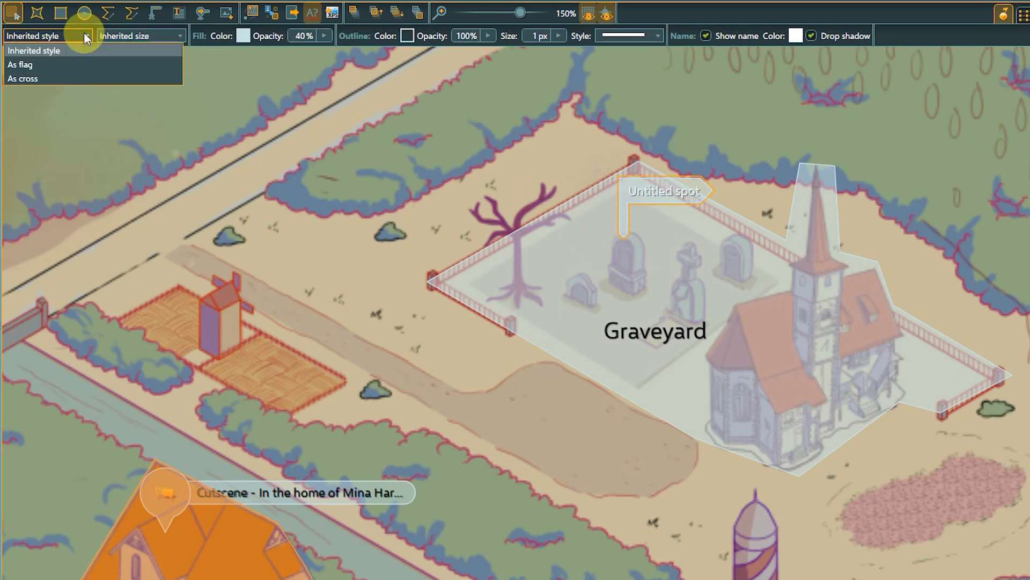
click(68, 79)
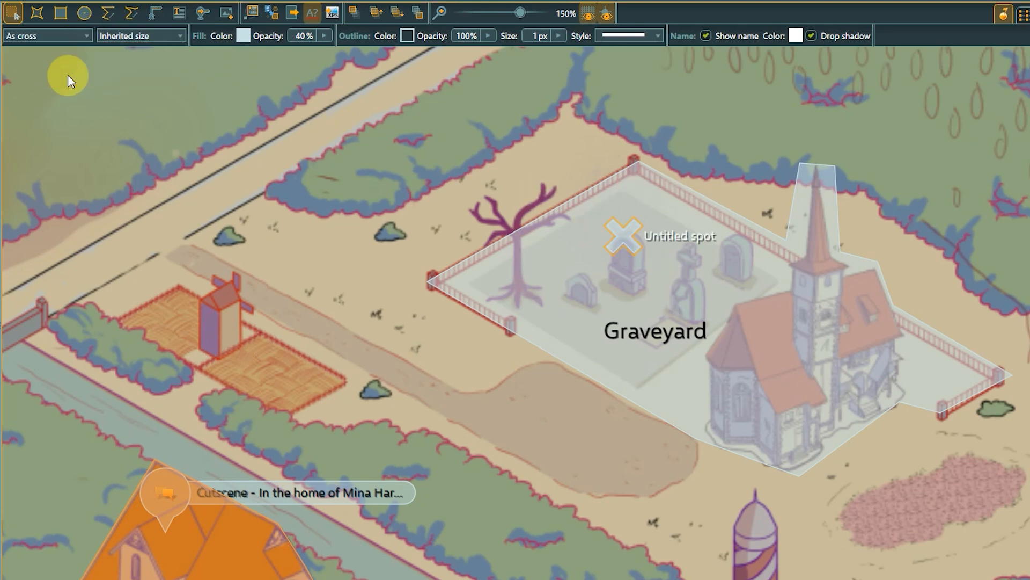
click(176, 35)
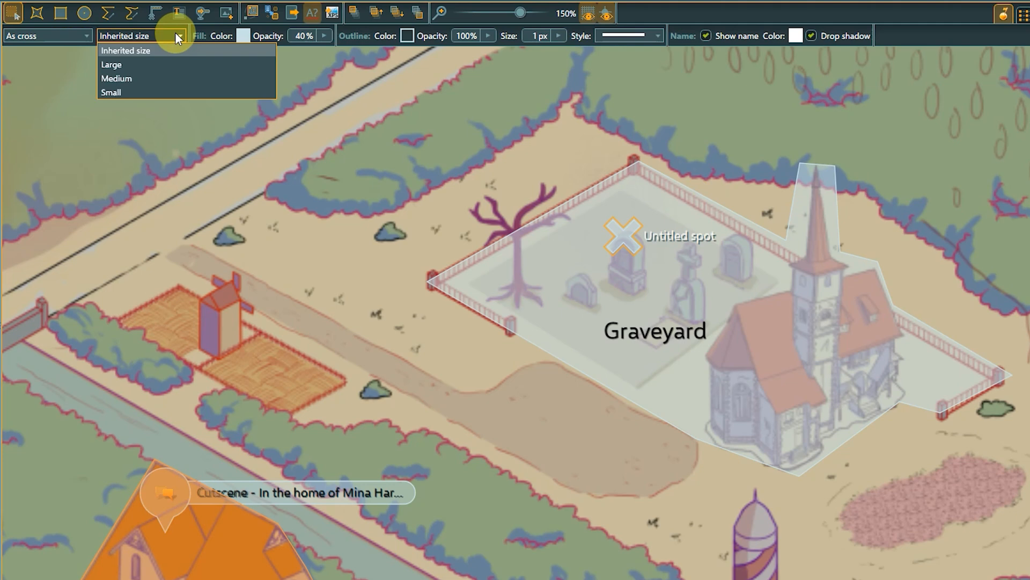
click(112, 64)
Step: Rename the cross spot in the graveyard as "Lucy's Tomb"
click(665, 237)
text(L)
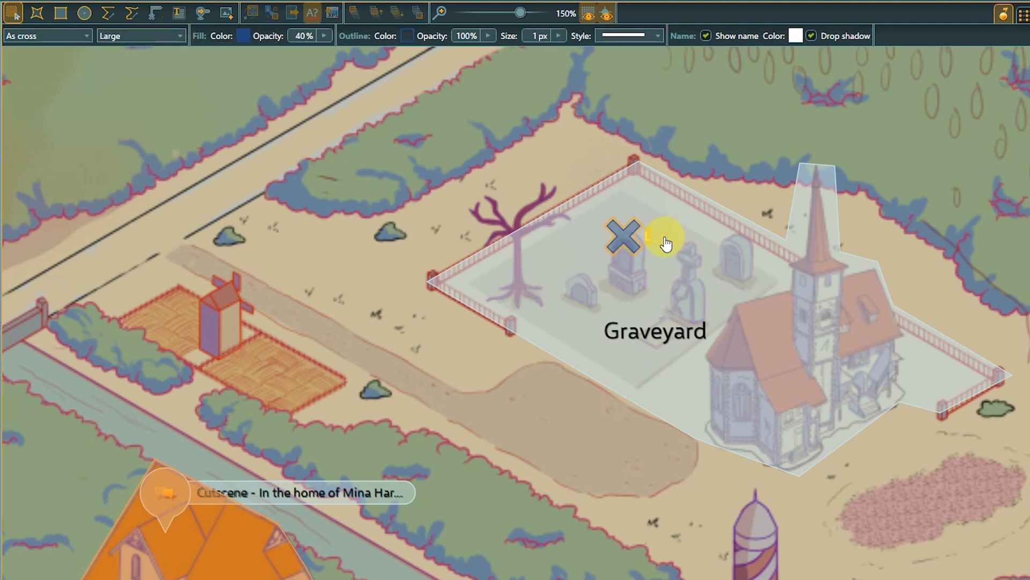
text(ucy's Tomb)
key(Return)
Step: Set the font colour of the Lucy's Tomb label to black and deselect the spot
click(794, 40)
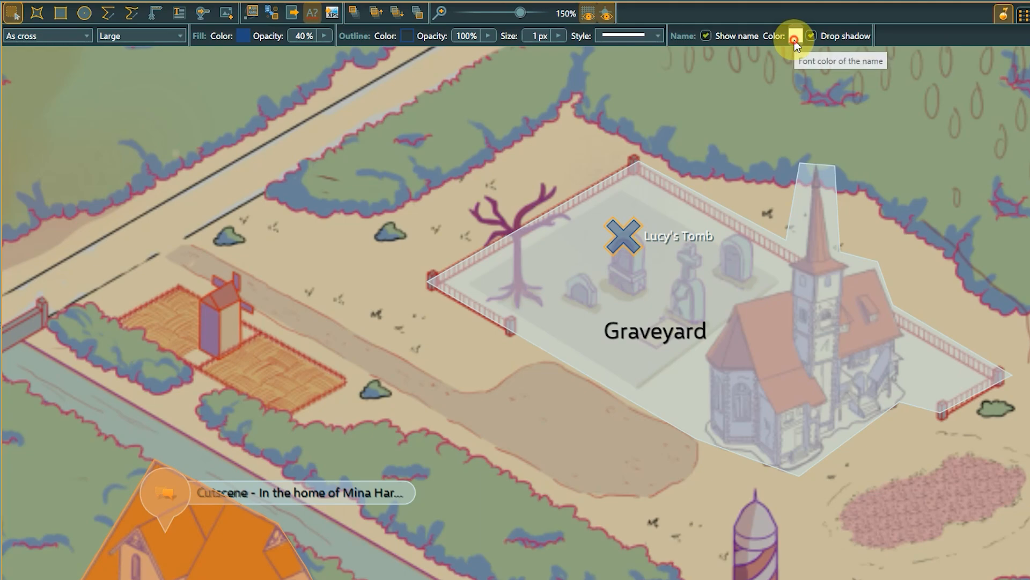
click(810, 76)
click(751, 142)
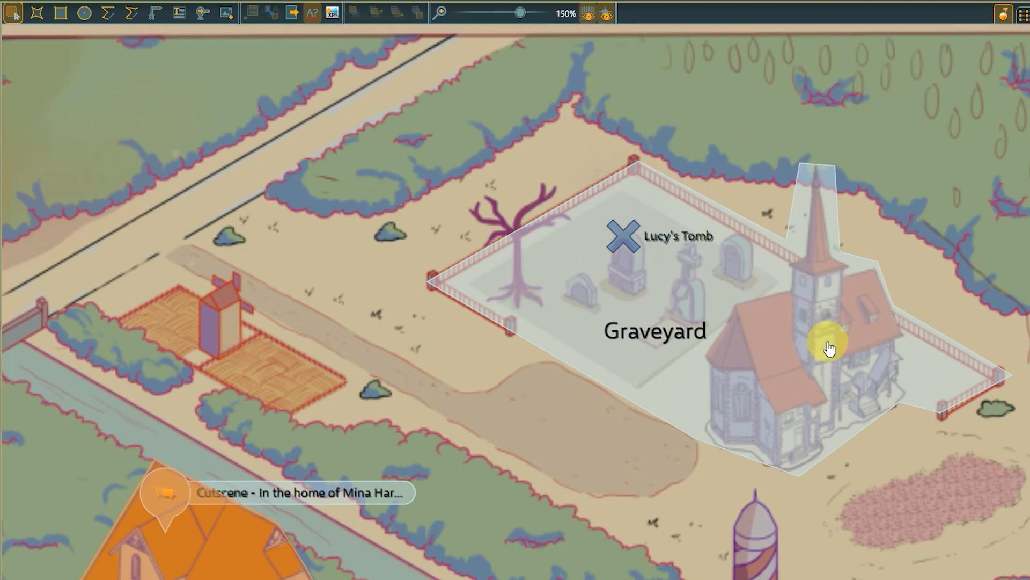
Step: Add a text box in the empty area beside the ship, outside the map image, reading "Final confrontation concludes chapter 1."
scroll(839, 368, down, 5)
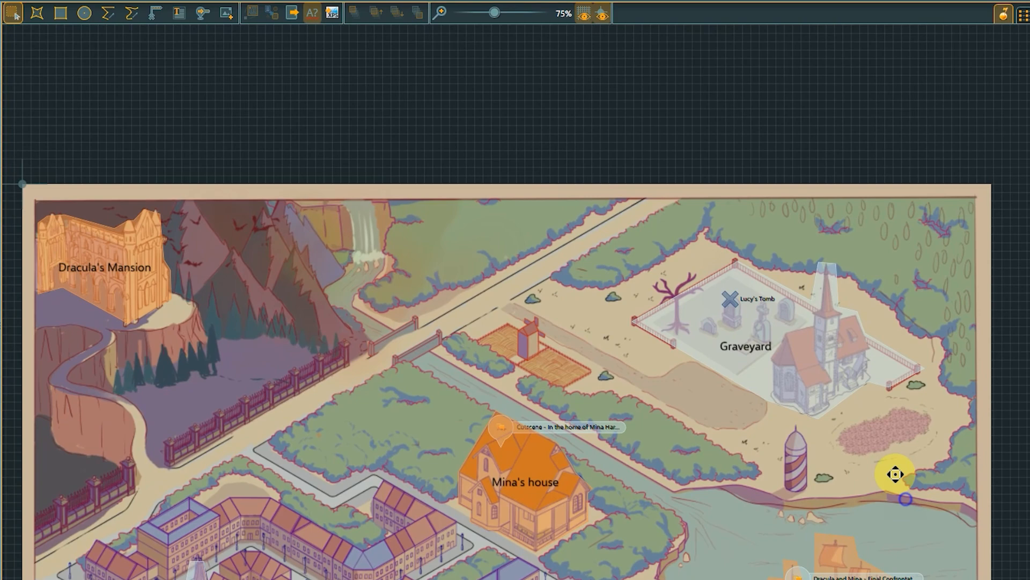
drag(895, 474, 774, 358)
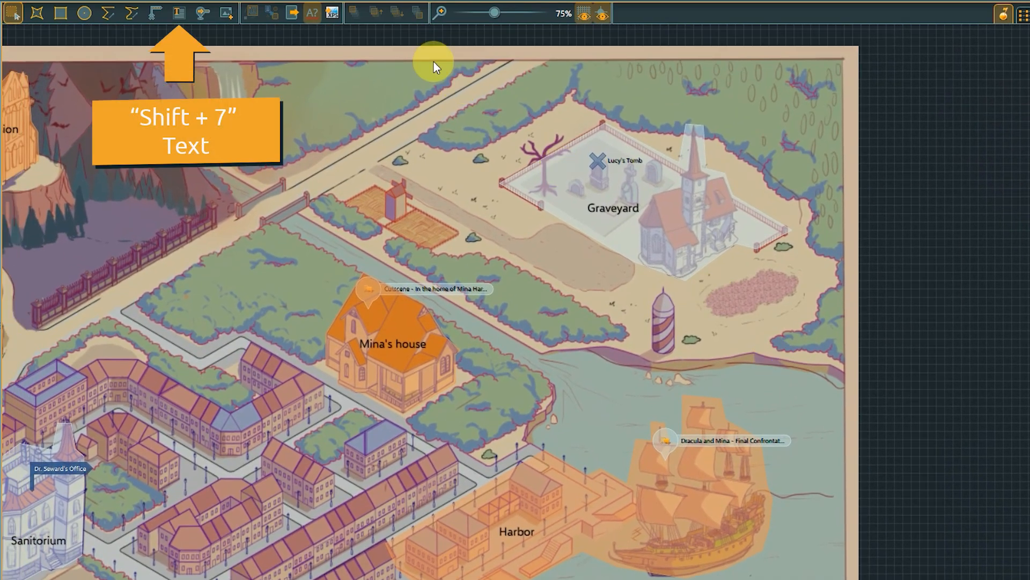
click(179, 13)
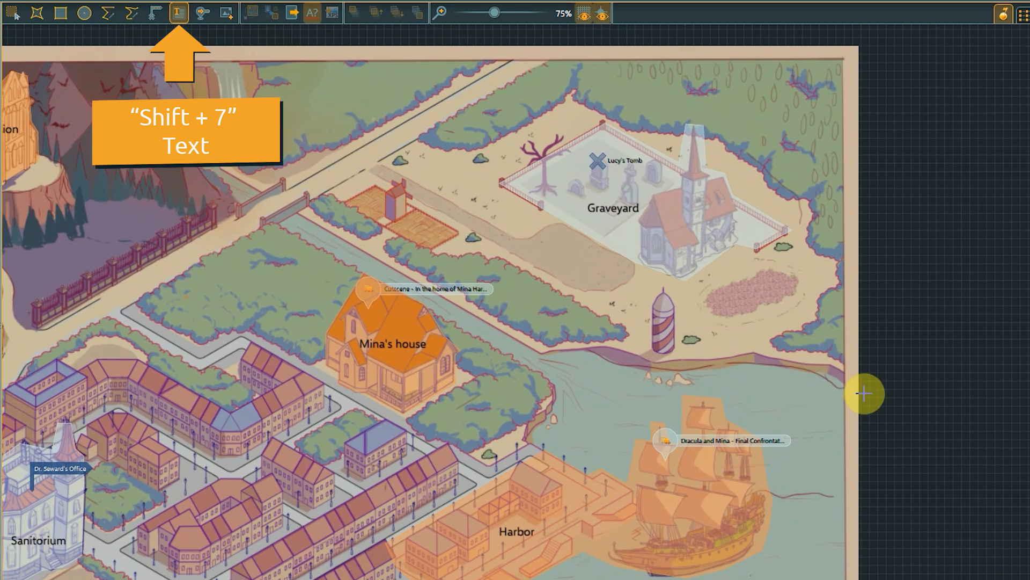
drag(873, 394, 1015, 452)
text(Final confrontation)
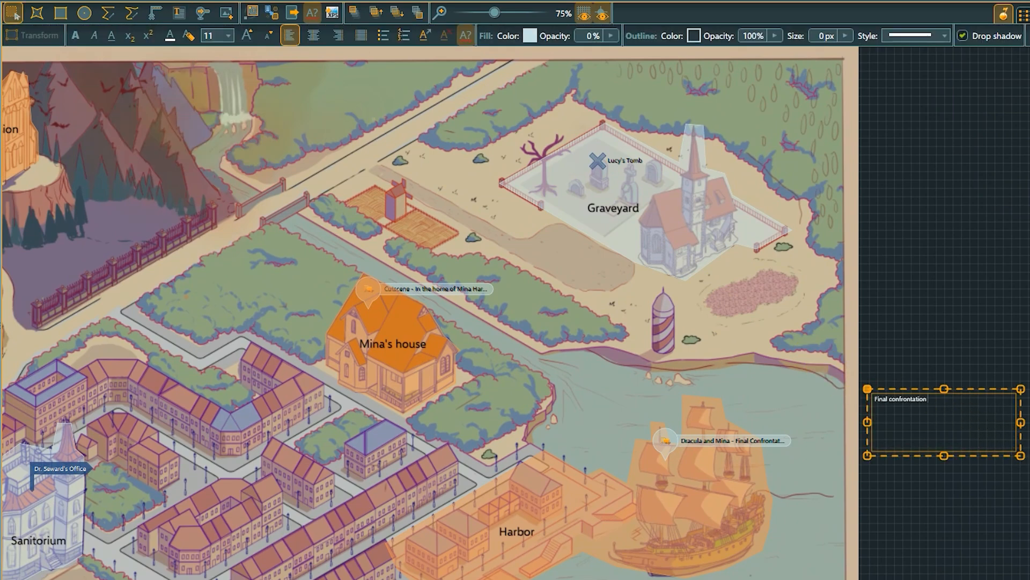
text( concludes chapter 1.)
Step: Set the font size of the whole chapter 1 note to 18 and finish editing the text
drag(986, 398, 862, 392)
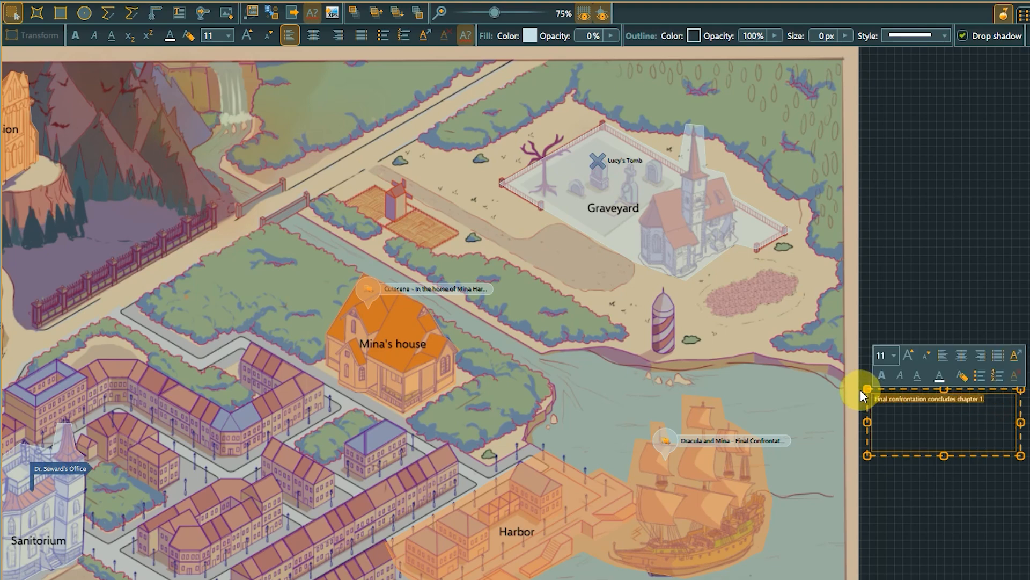
click(228, 36)
click(218, 145)
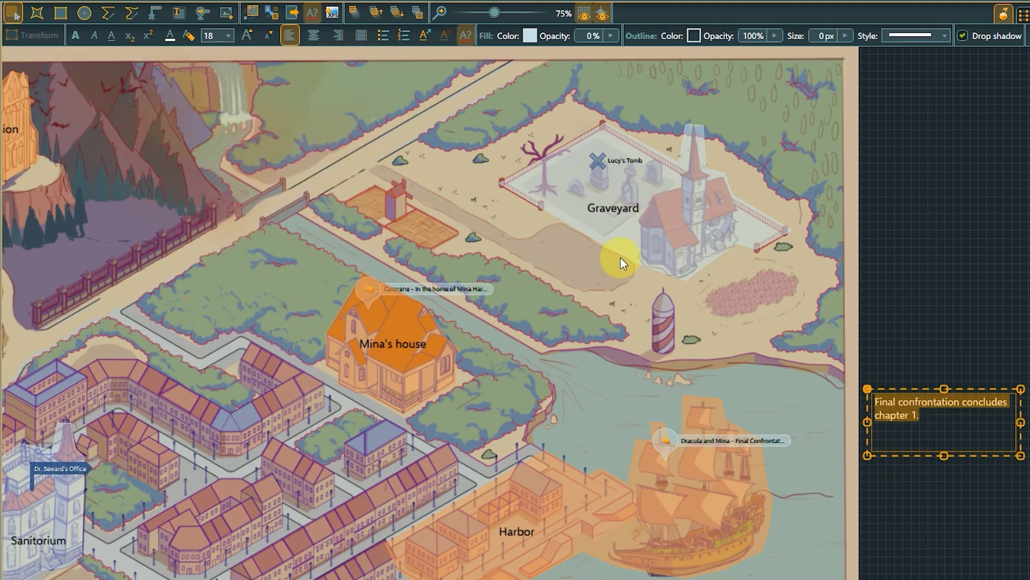
click(880, 332)
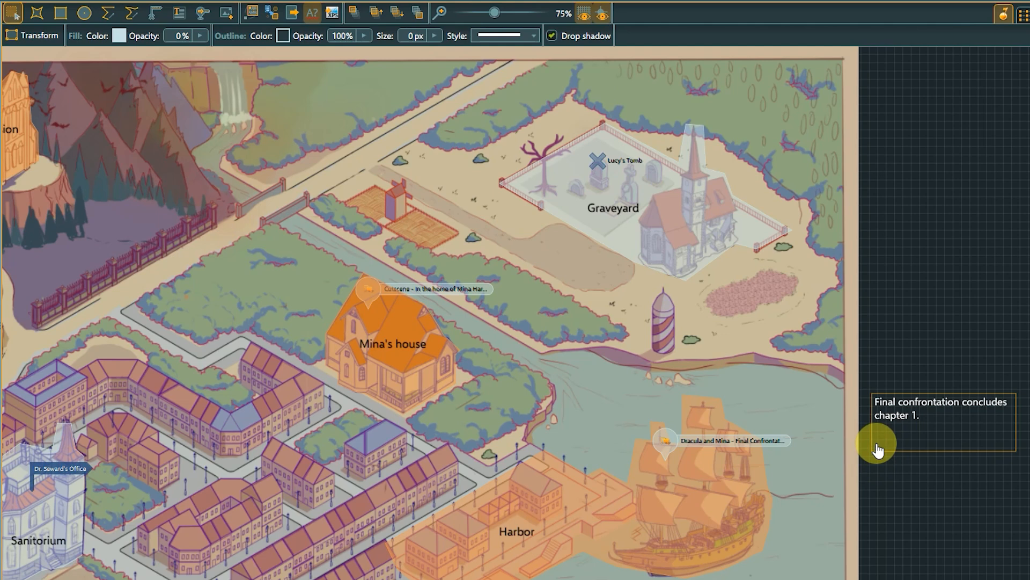
Step: Create an anchor that connects the chapter 1 text box to the ship in the harbor
right_click(878, 448)
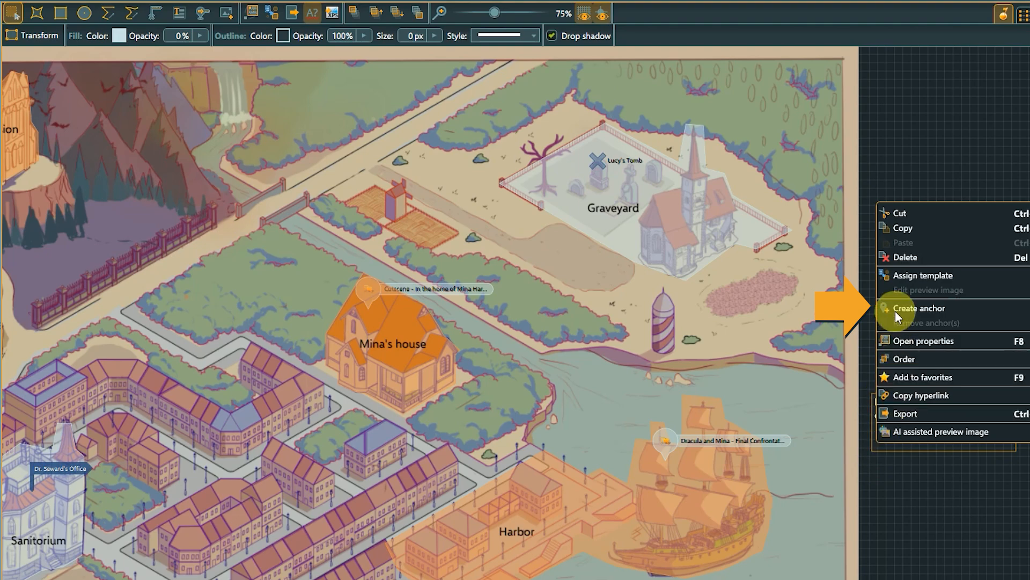
click(919, 308)
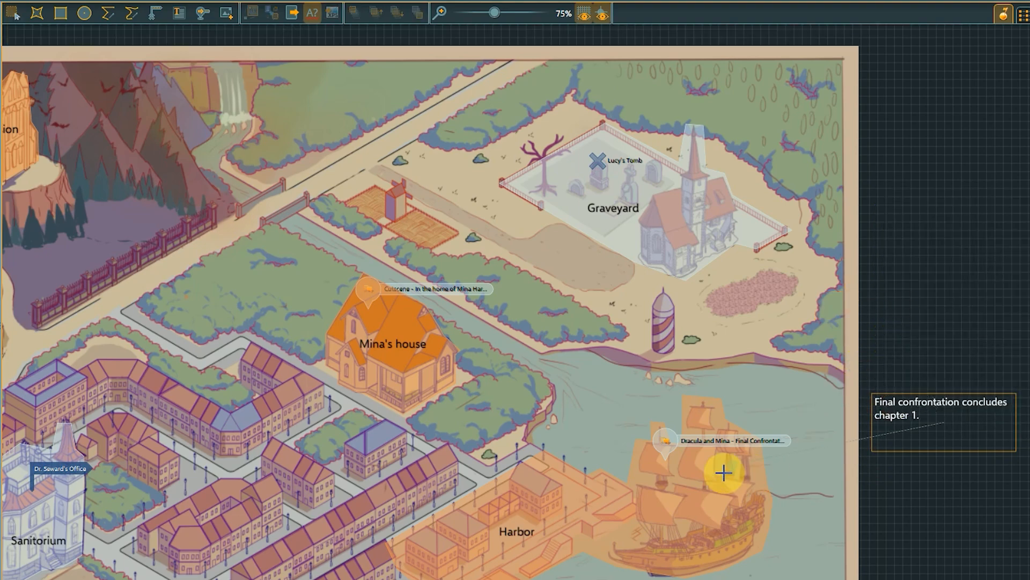
click(694, 466)
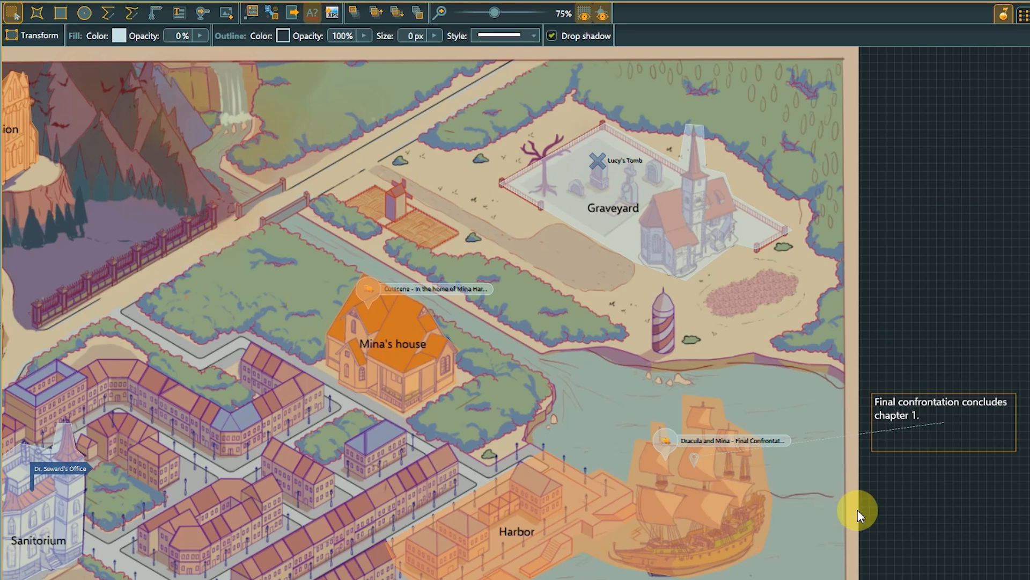
Step: Place a link to the dialogue "Dracula and Mina - First meeting" on the Dracula's Mansion zone
drag(139, 172, 292, 185)
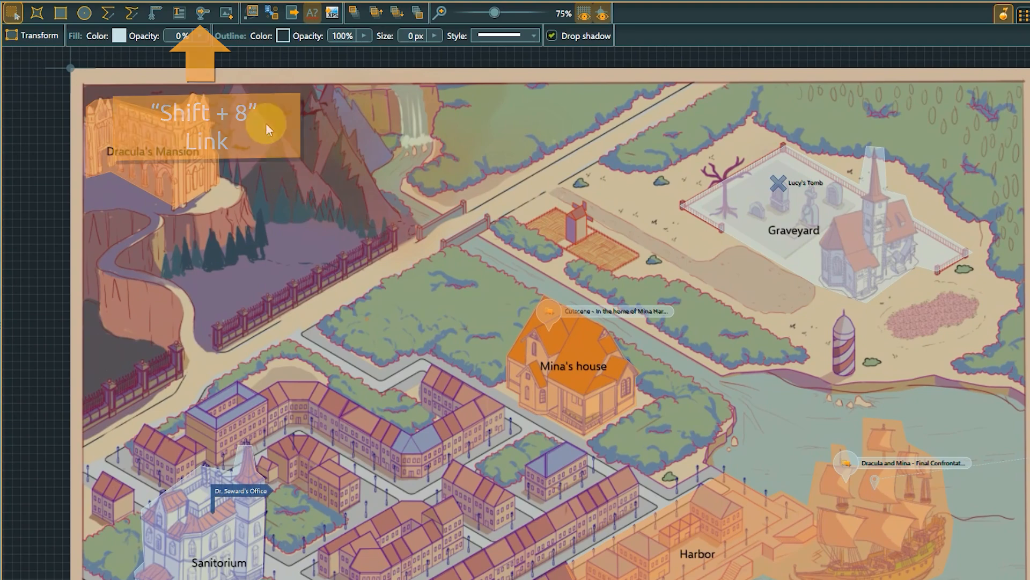
click(202, 14)
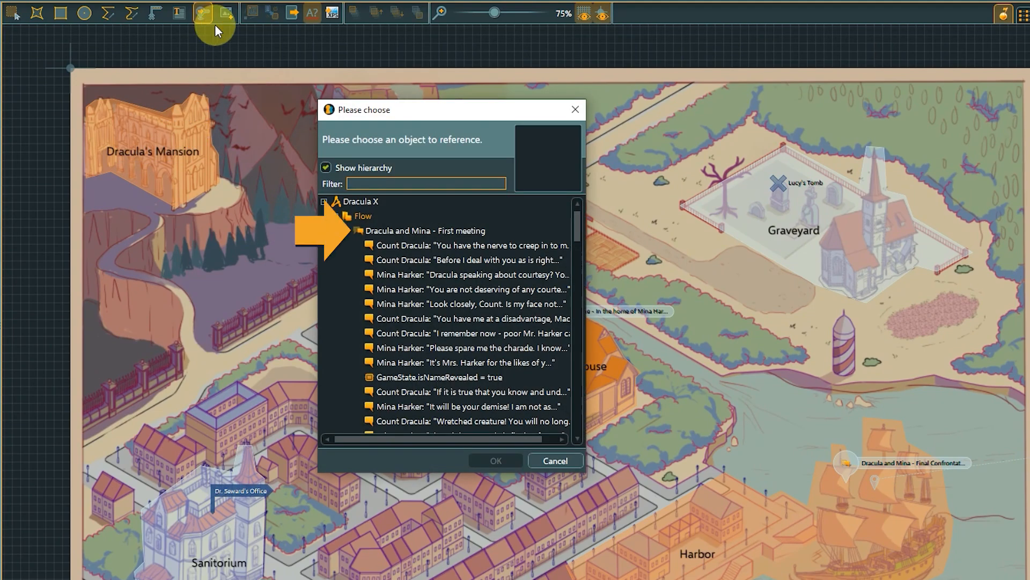
click(394, 231)
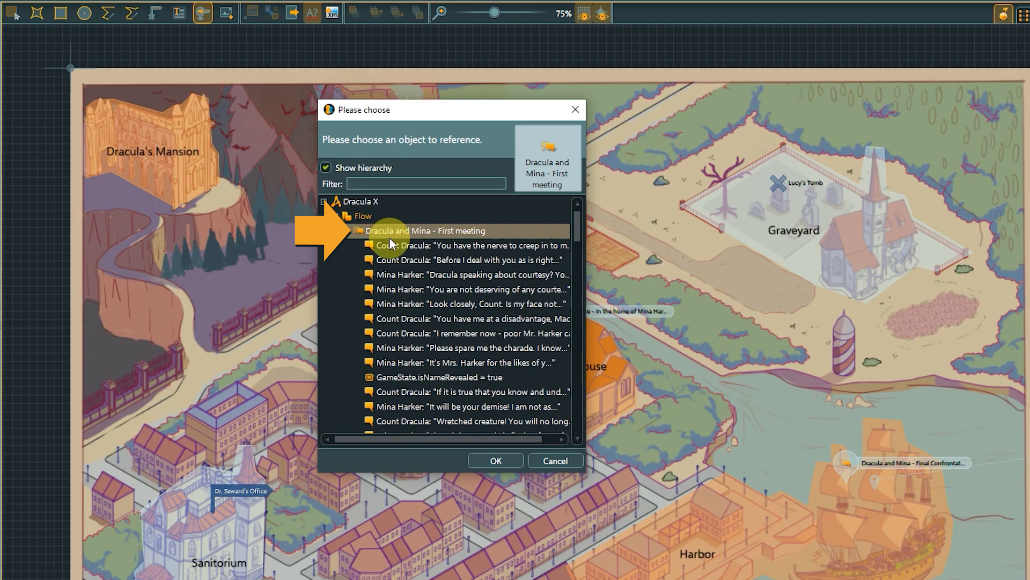
click(490, 463)
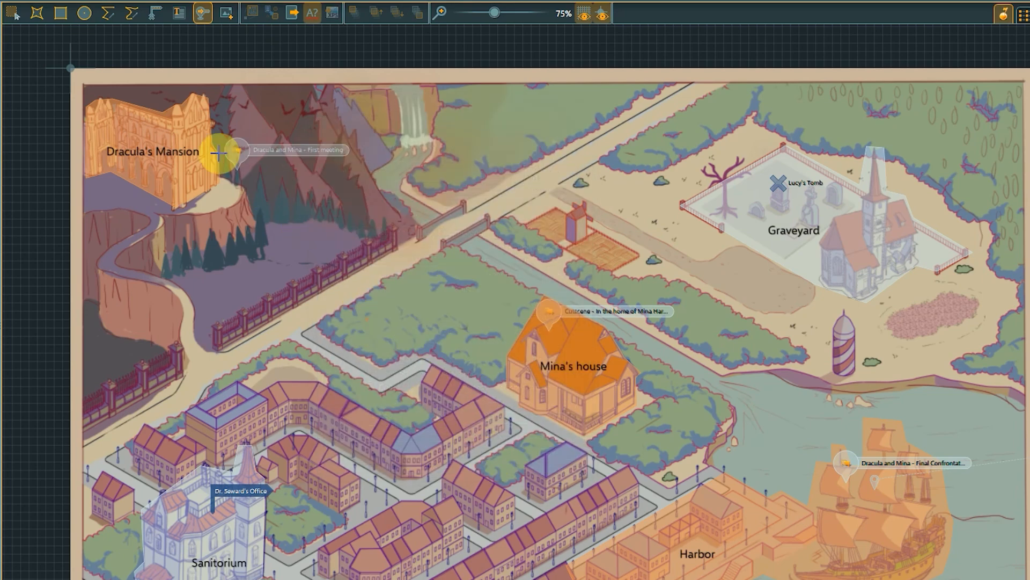
click(185, 128)
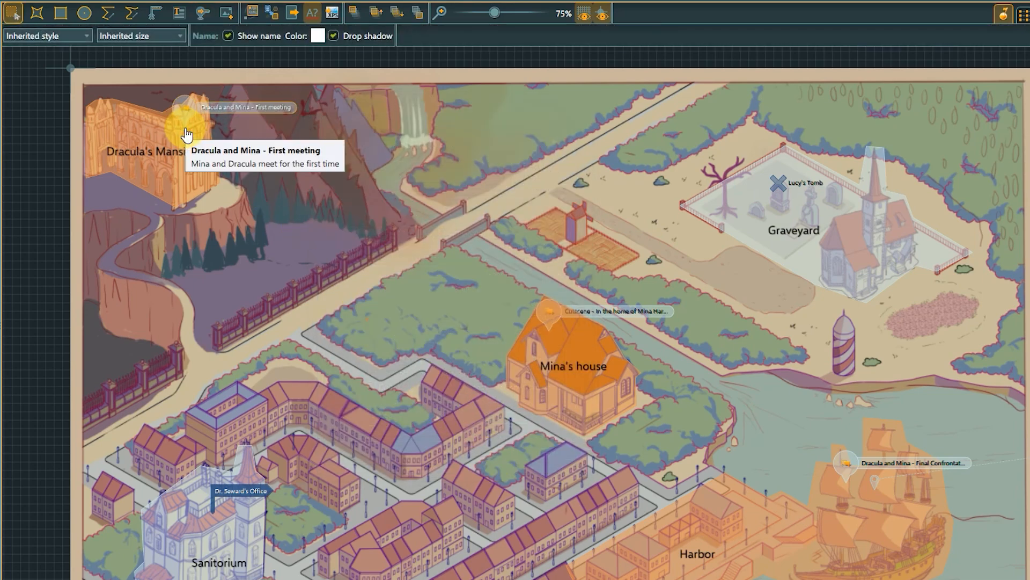
Step: Set the name colour of the First meeting link to black and deselect the link
click(317, 35)
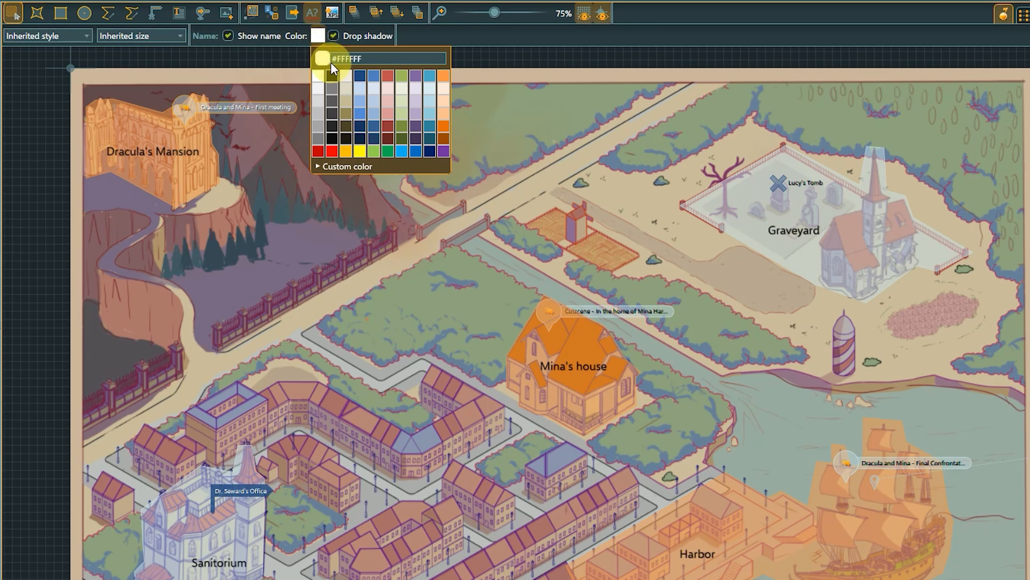
click(332, 78)
click(281, 126)
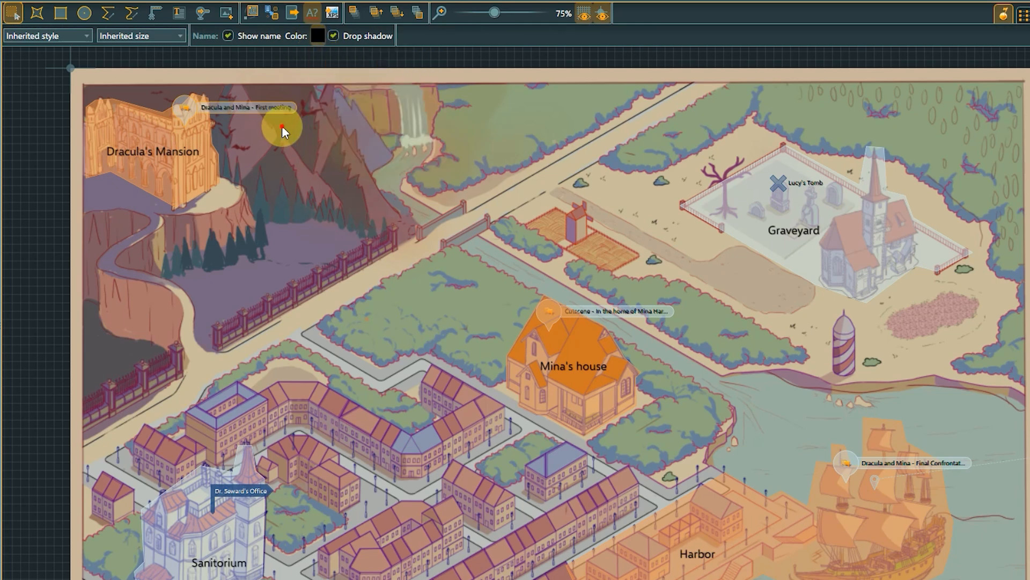
click(282, 126)
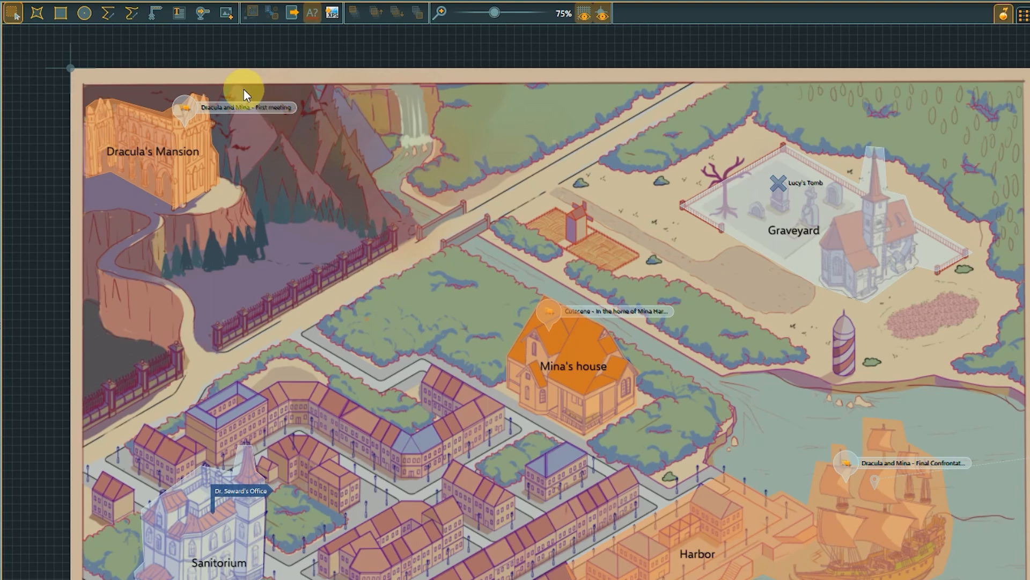
Step: Find the Stake item entity by filtering for "stake" and place a link to it on the Sanitorium zone
click(202, 15)
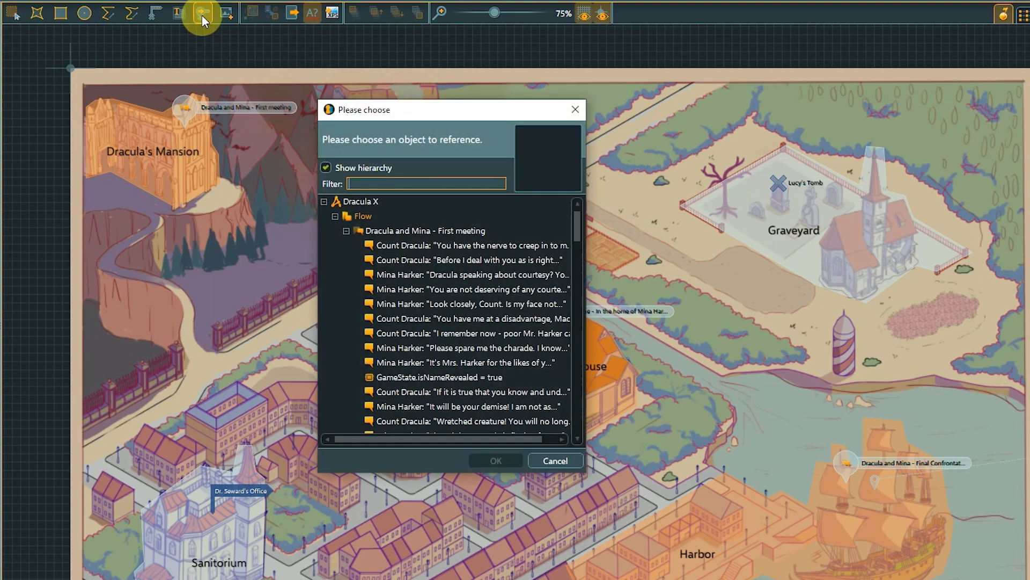
text(stake)
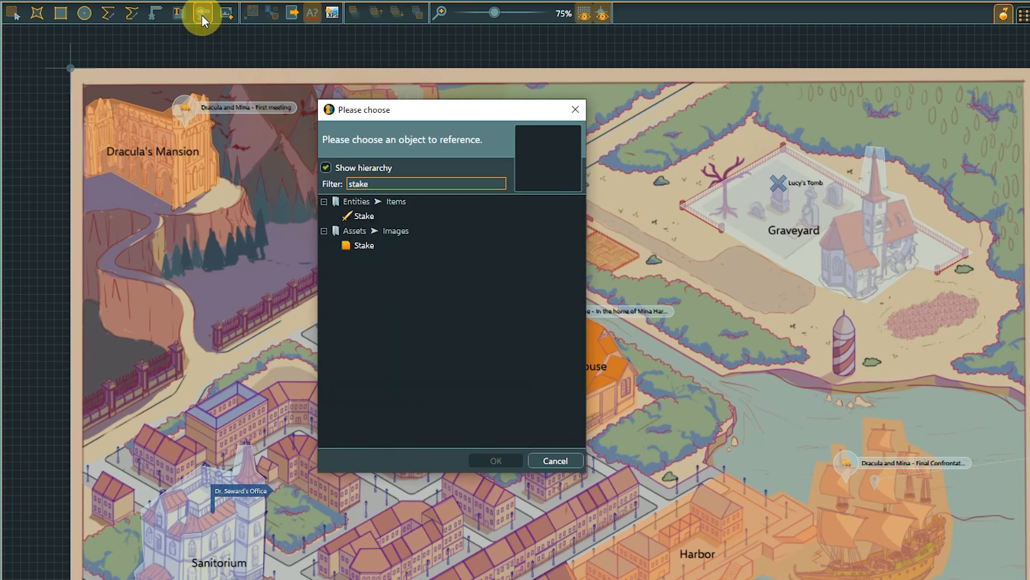
click(359, 215)
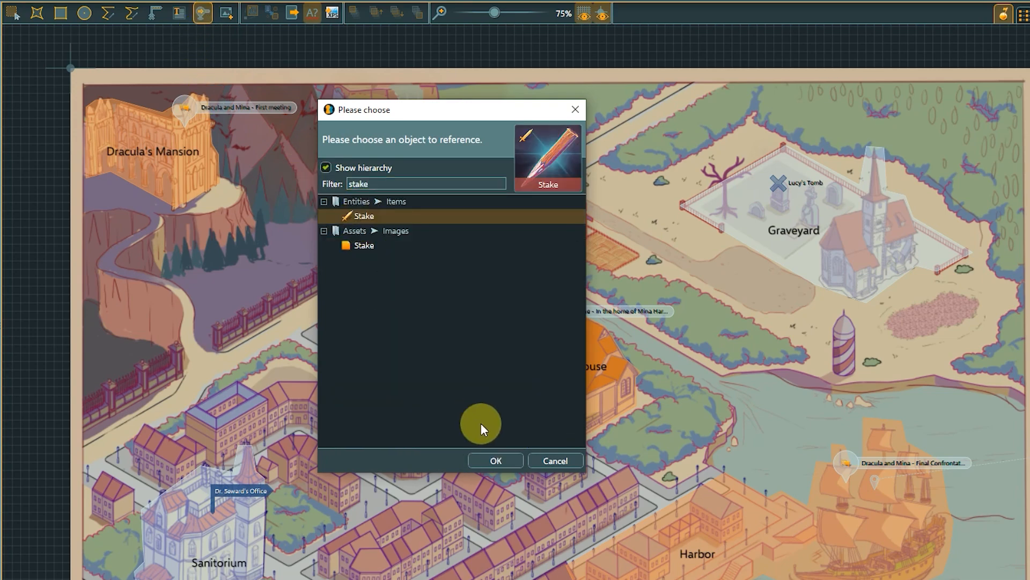
click(500, 460)
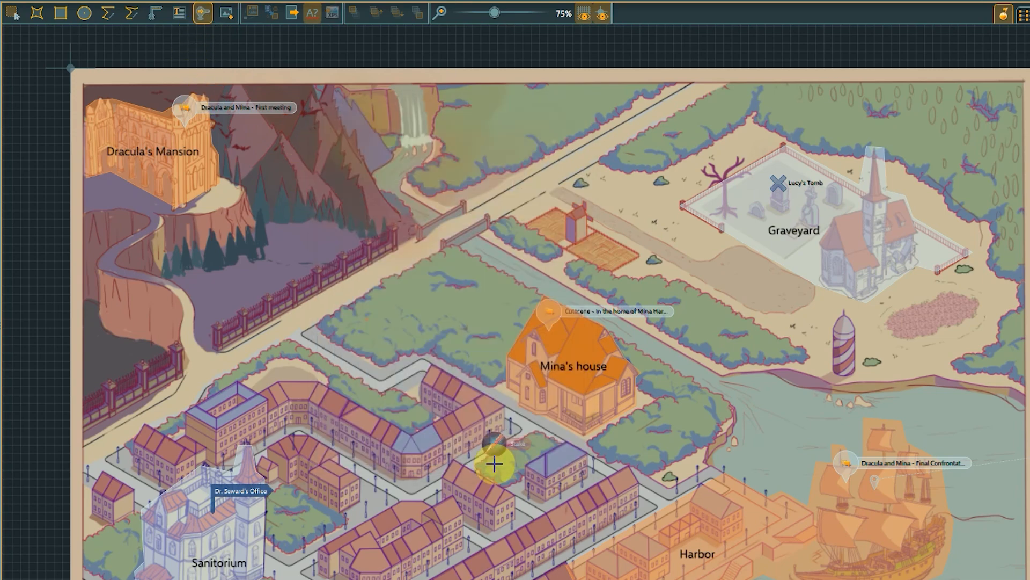
click(173, 549)
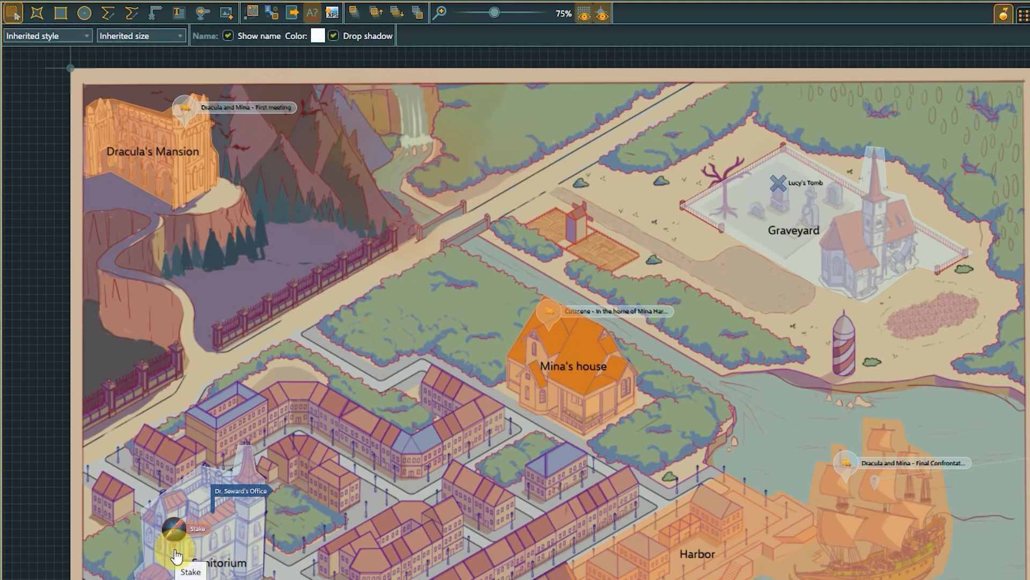